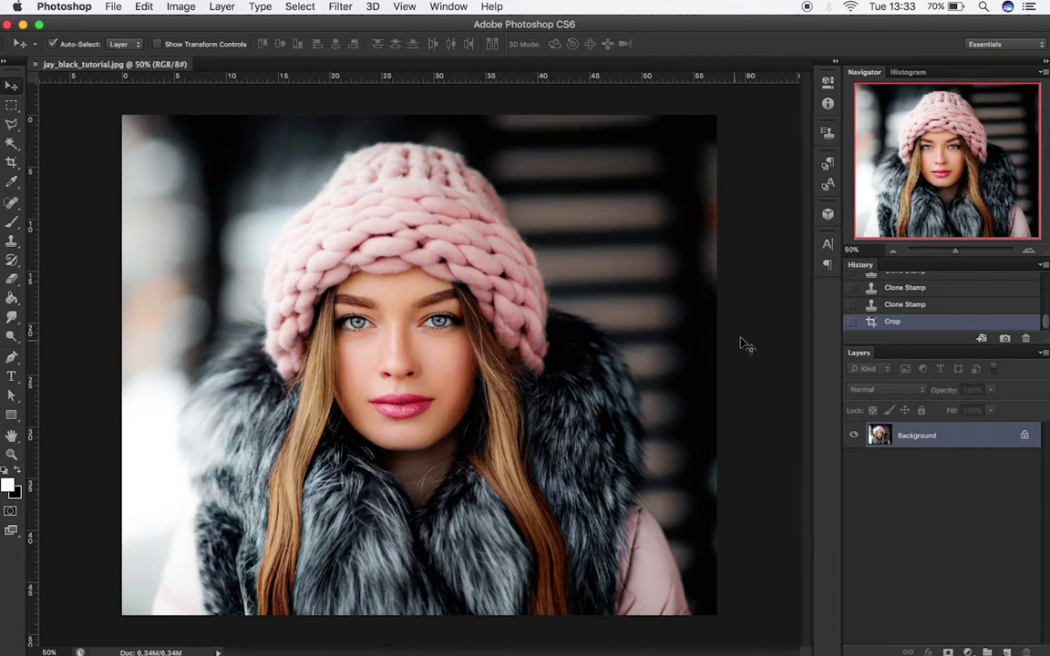
# Resample the portrait to 300 pixels/inch and 2100 pixels high, giving 2498 × 2100.
pyautogui.click(182, 8)
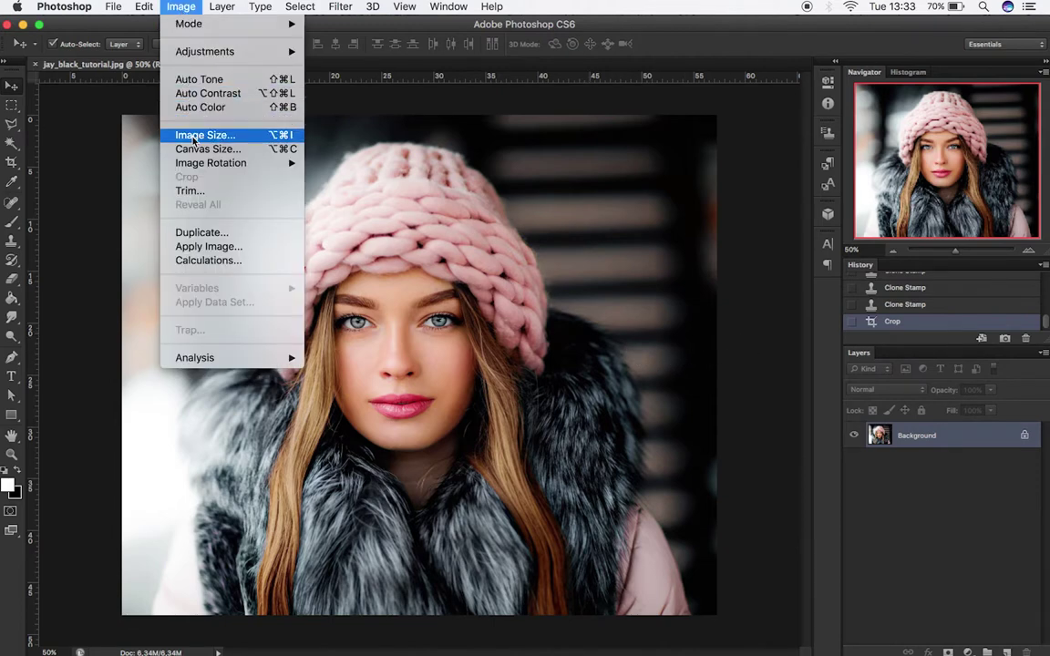
pyautogui.click(250, 139)
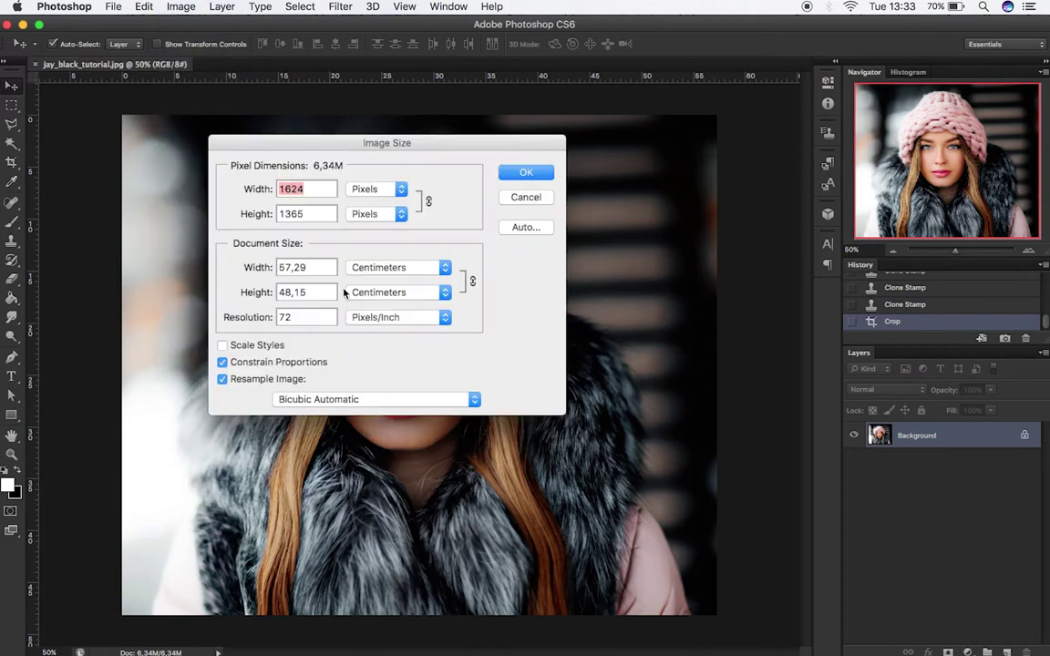
pyautogui.doubleClick(306, 318)
pyautogui.write('300')
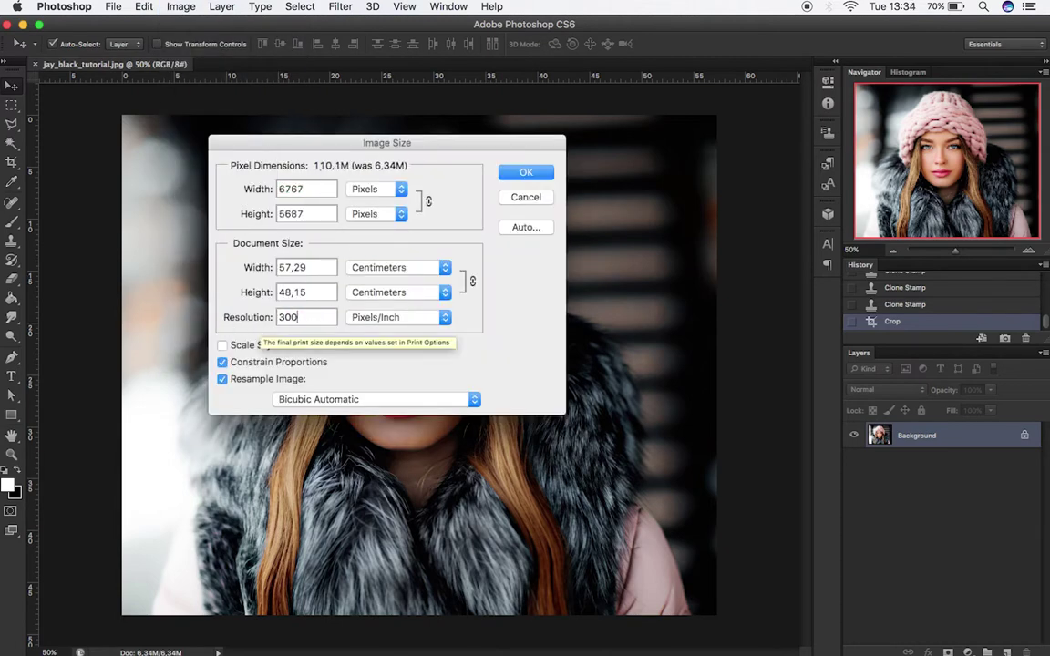
pyautogui.doubleClick(313, 213)
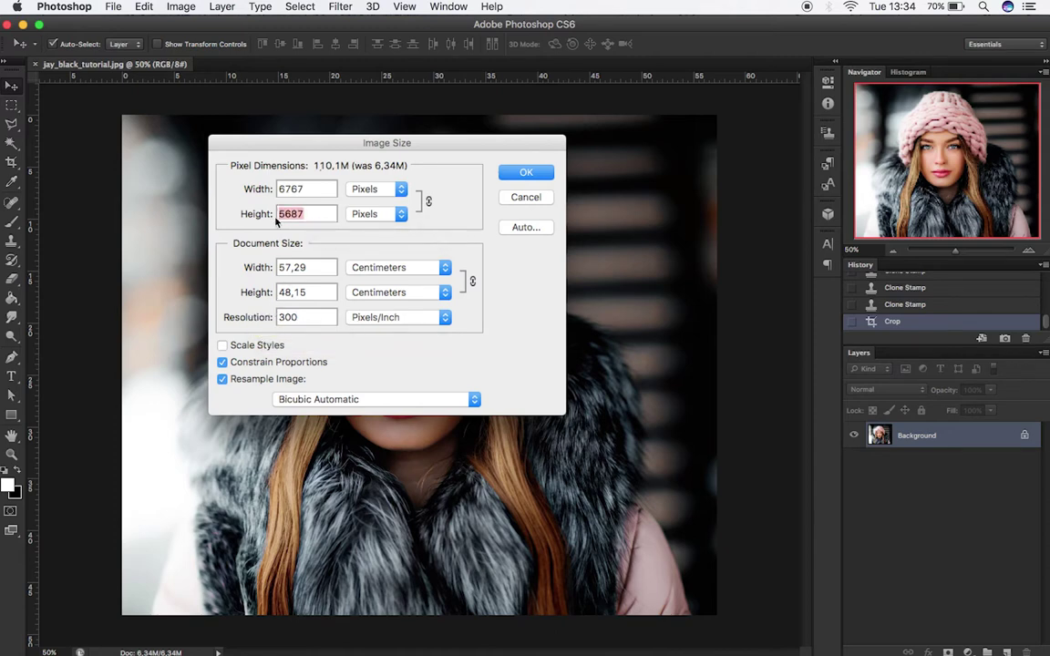
pyautogui.write('210')
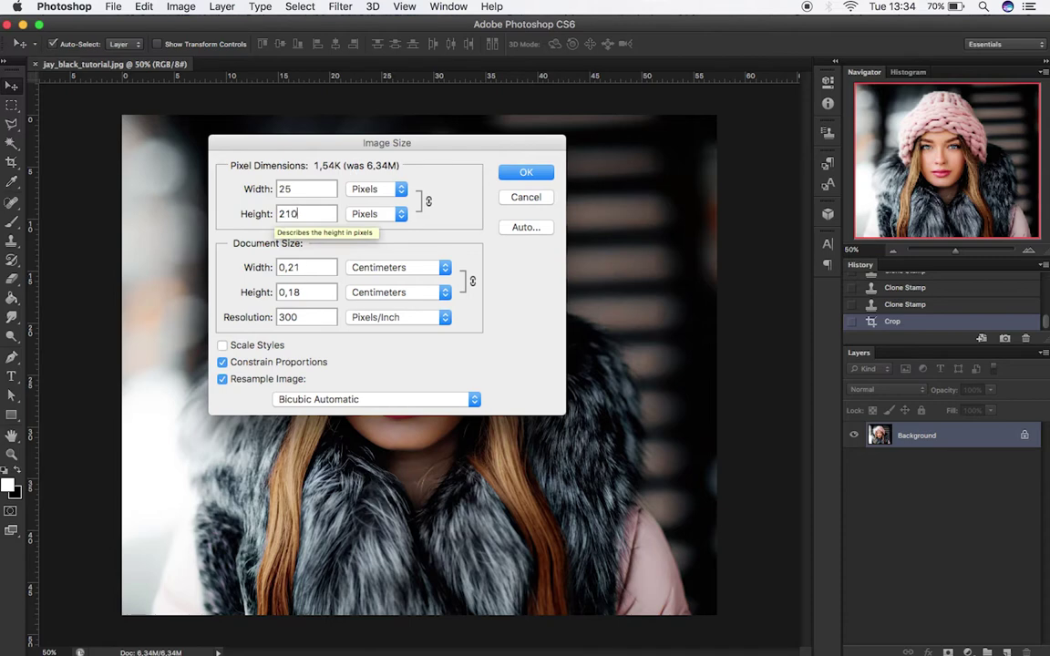
pyautogui.write('0')
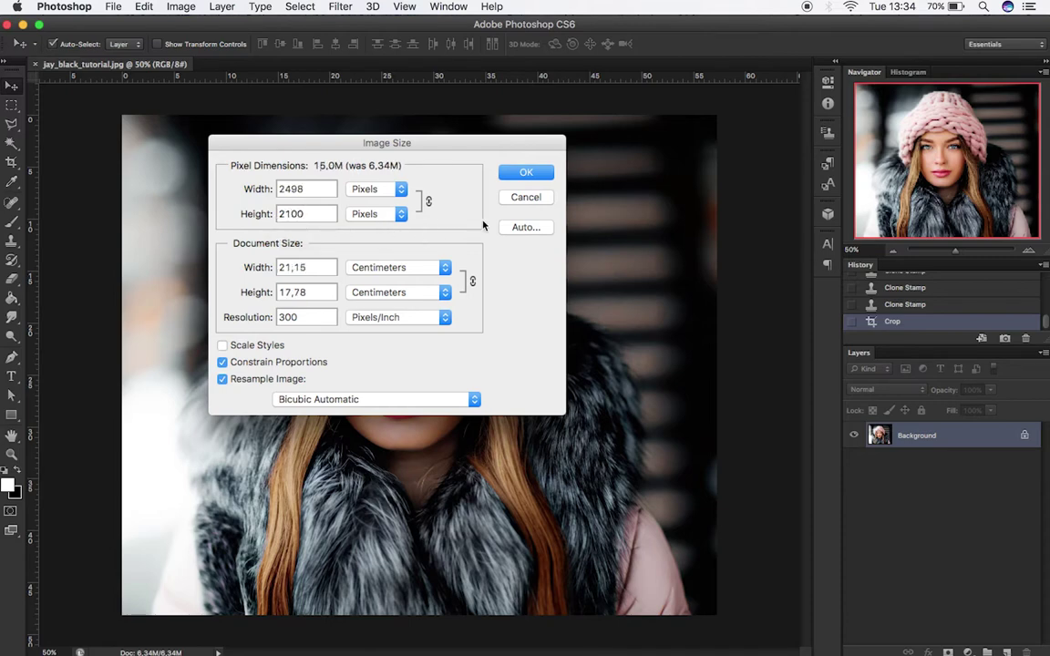
pyautogui.click(526, 175)
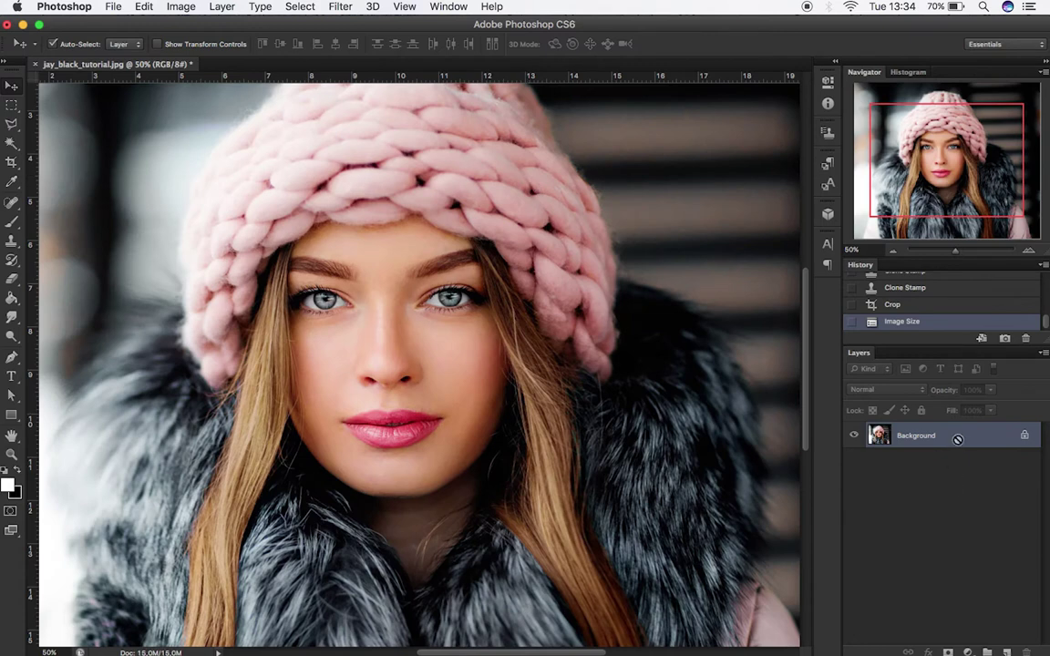
# Duplicate the background to Layer 1 and Smart Sharpen it: amount 240, radius 3, removing Gaussian Blur.
pyautogui.press('super+j')
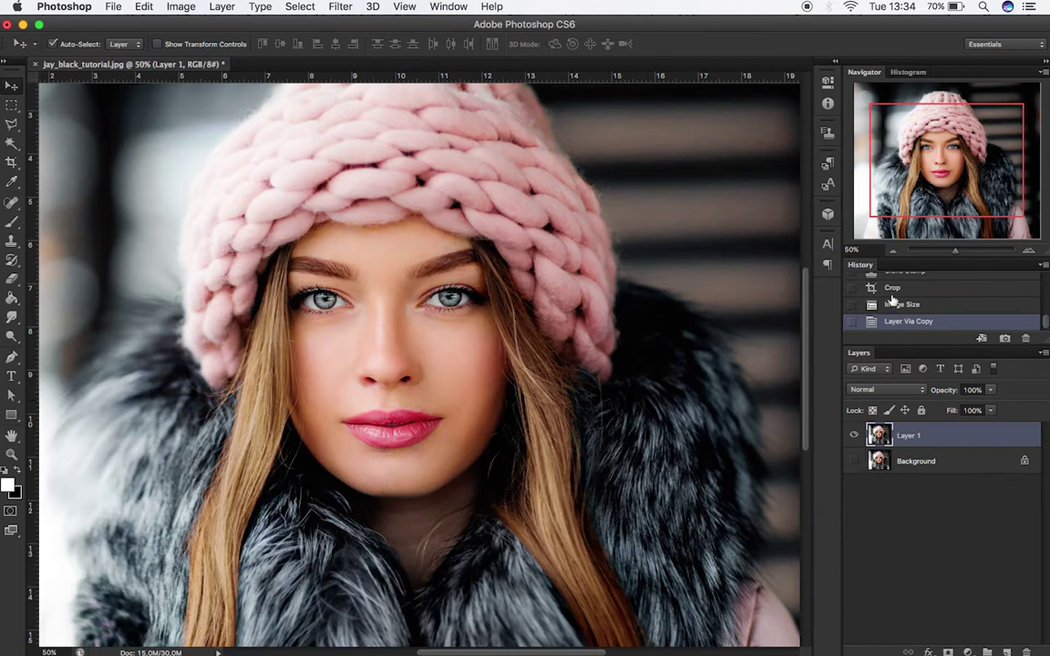
pyautogui.press('super+minus')
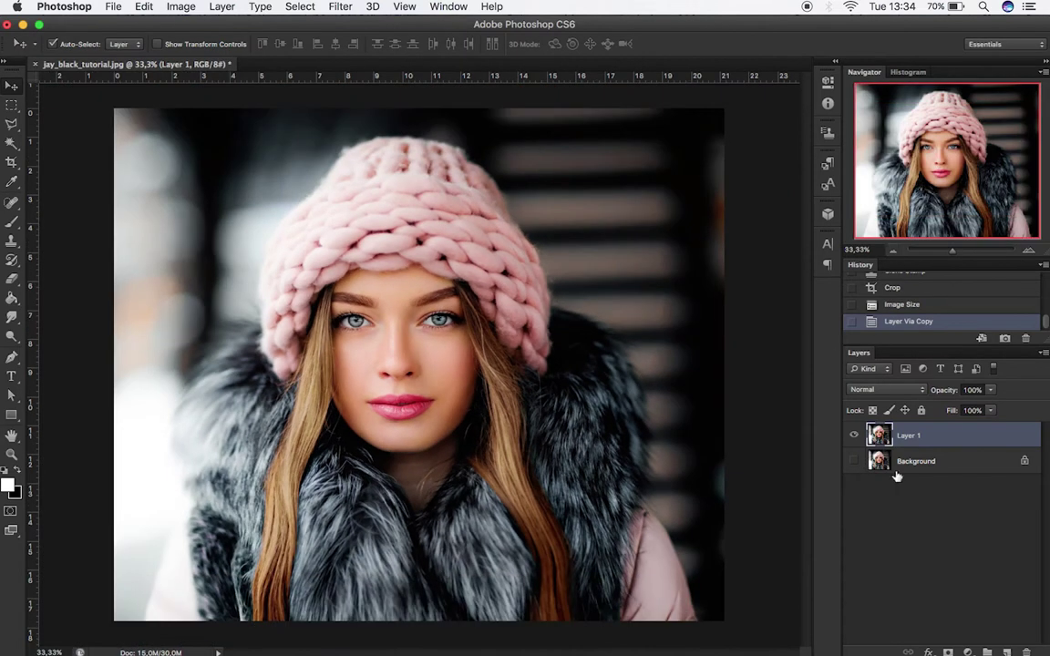
pyautogui.click(343, 8)
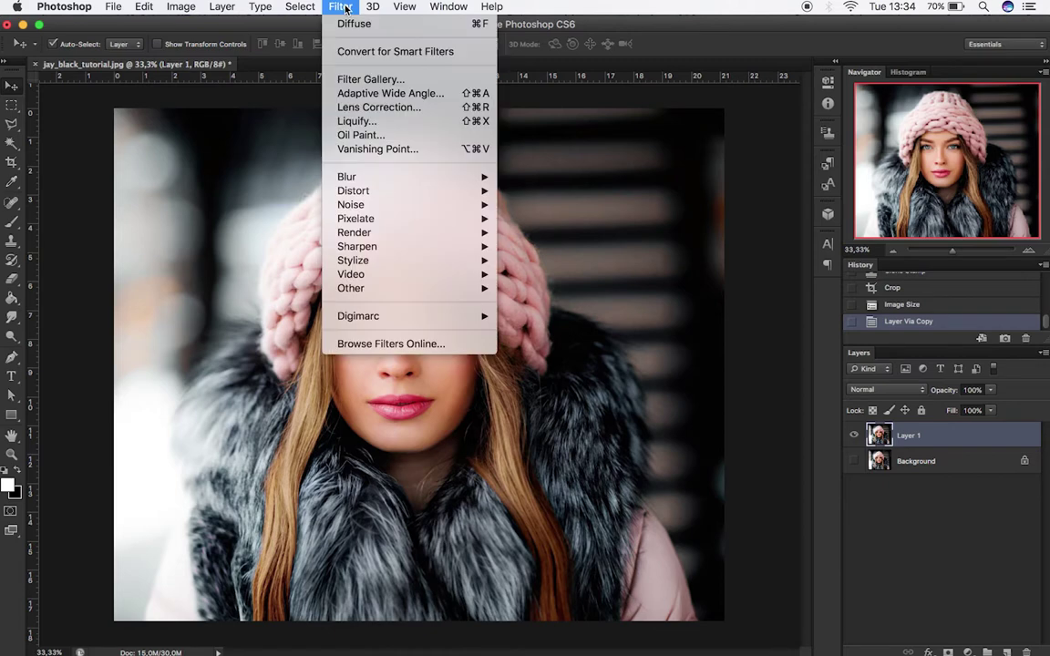
pyautogui.moveTo(413, 251)
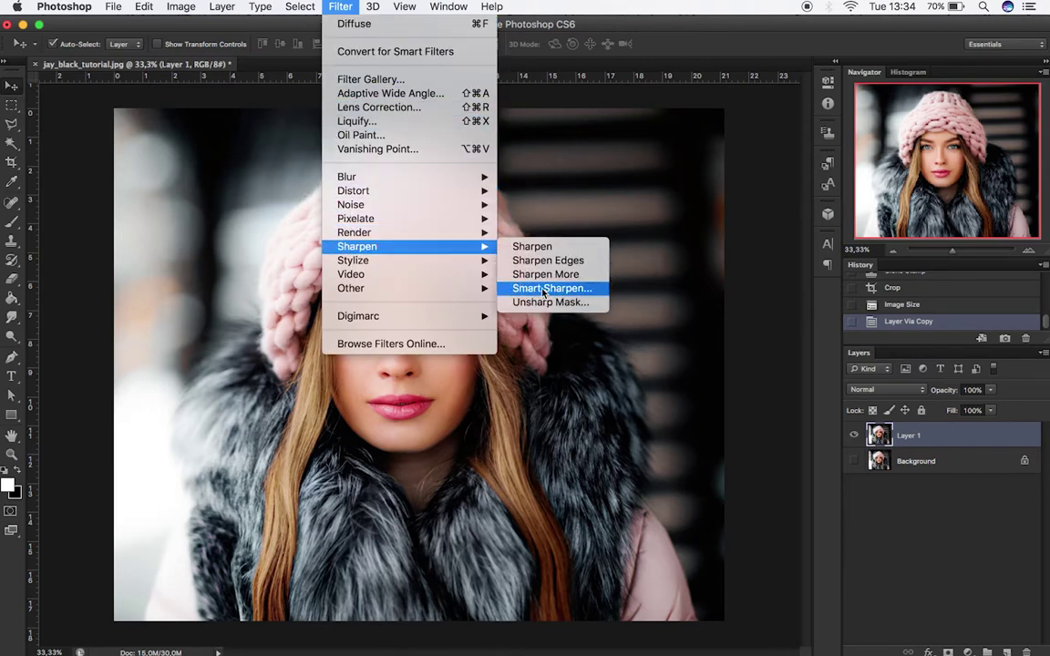
pyautogui.click(570, 289)
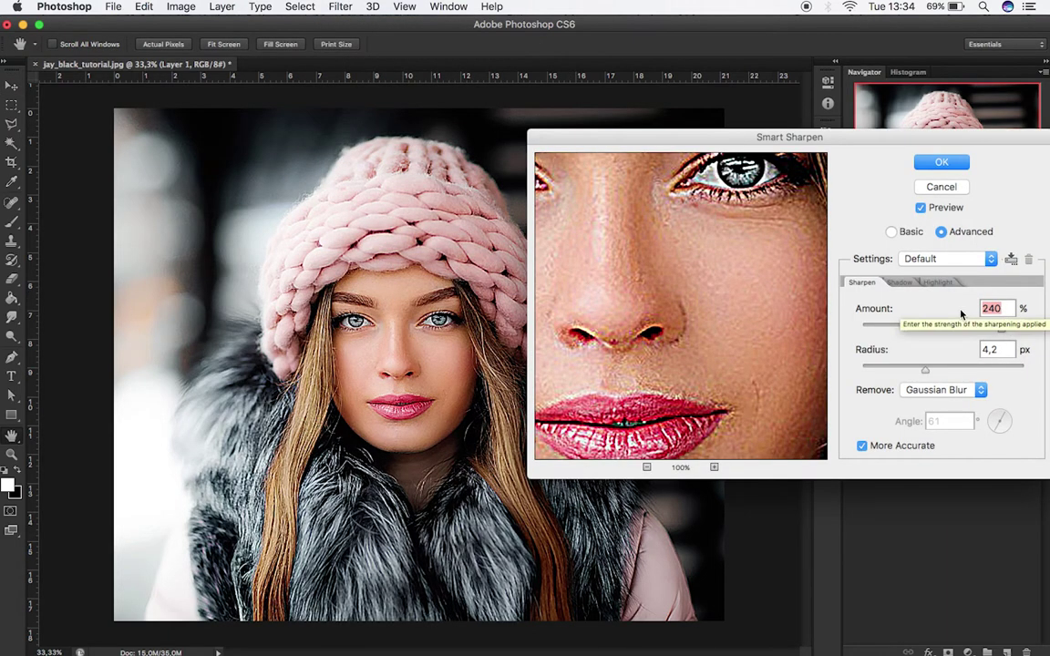
pyautogui.moveTo(1002, 350); pyautogui.dragTo(977, 354)
pyautogui.write('3')
pyautogui.click(938, 390)
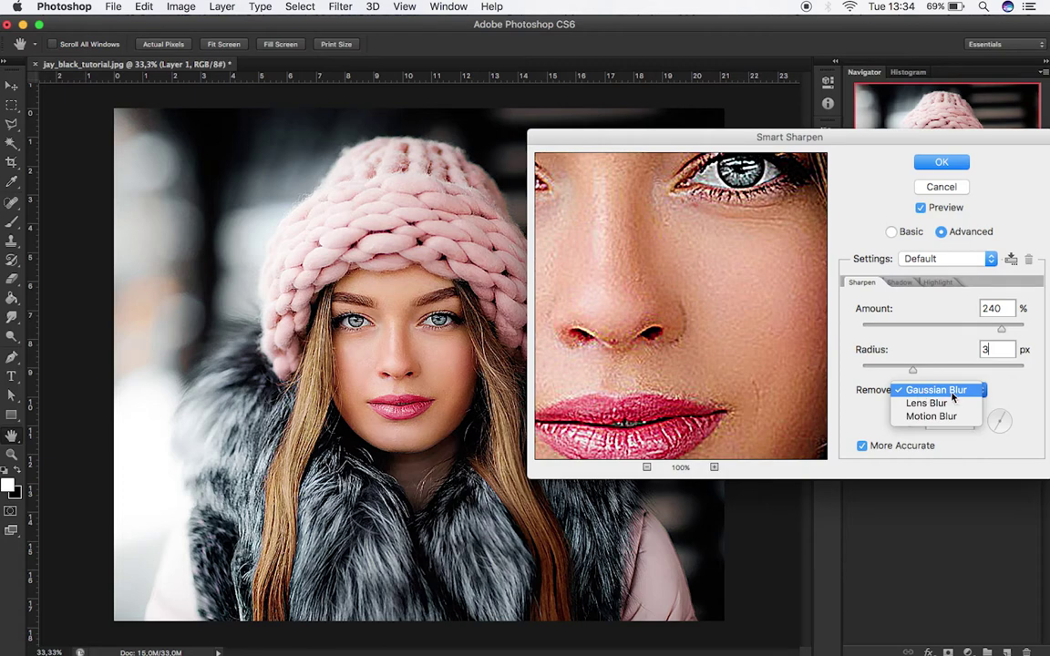
pyautogui.click(951, 392)
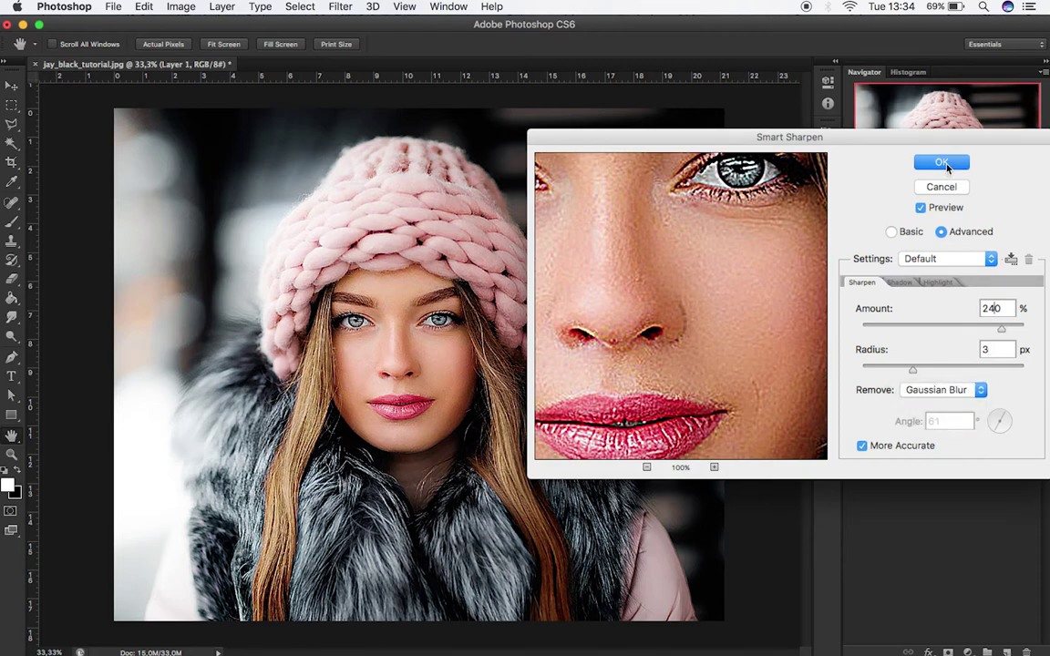
pyautogui.click(944, 164)
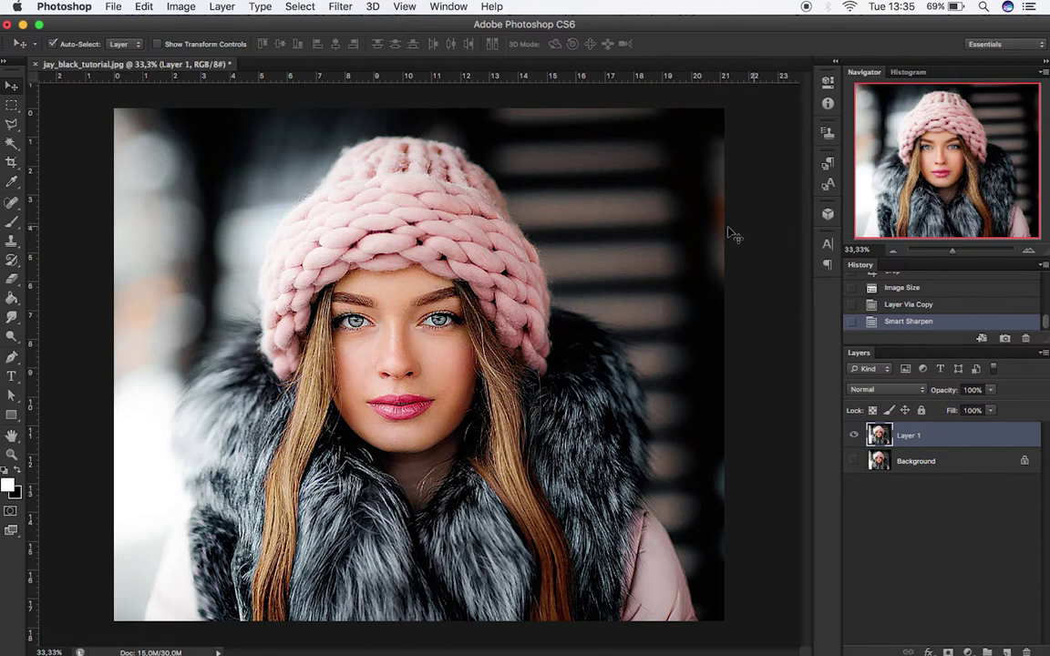
# Apply the Diffuse filter in Anisotropic mode to Layer 1.
pyautogui.click(344, 8)
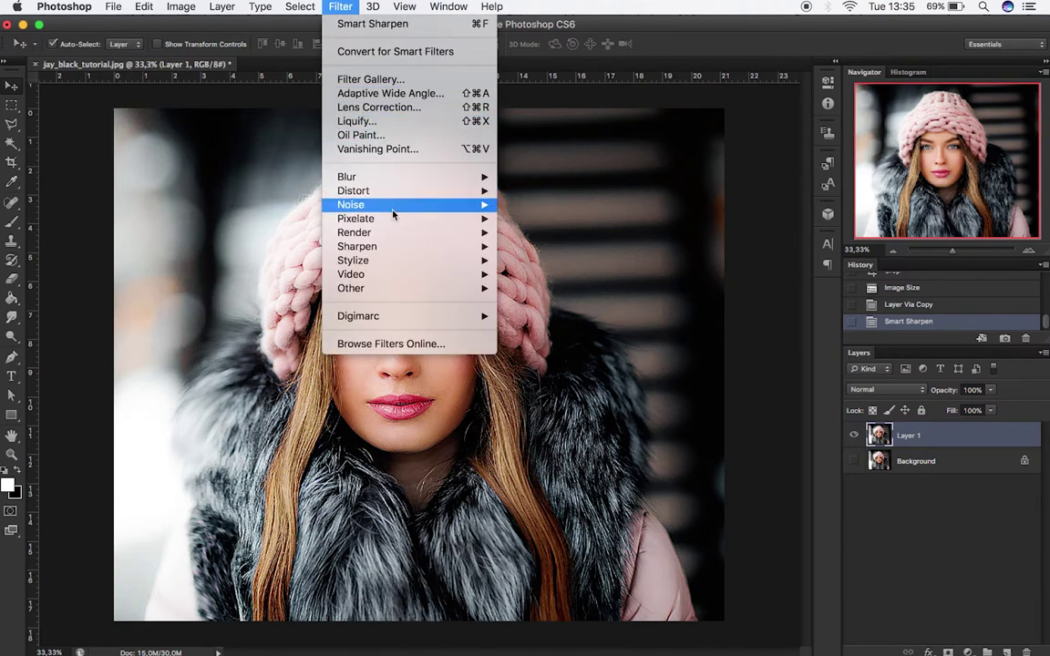
pyautogui.moveTo(385, 263)
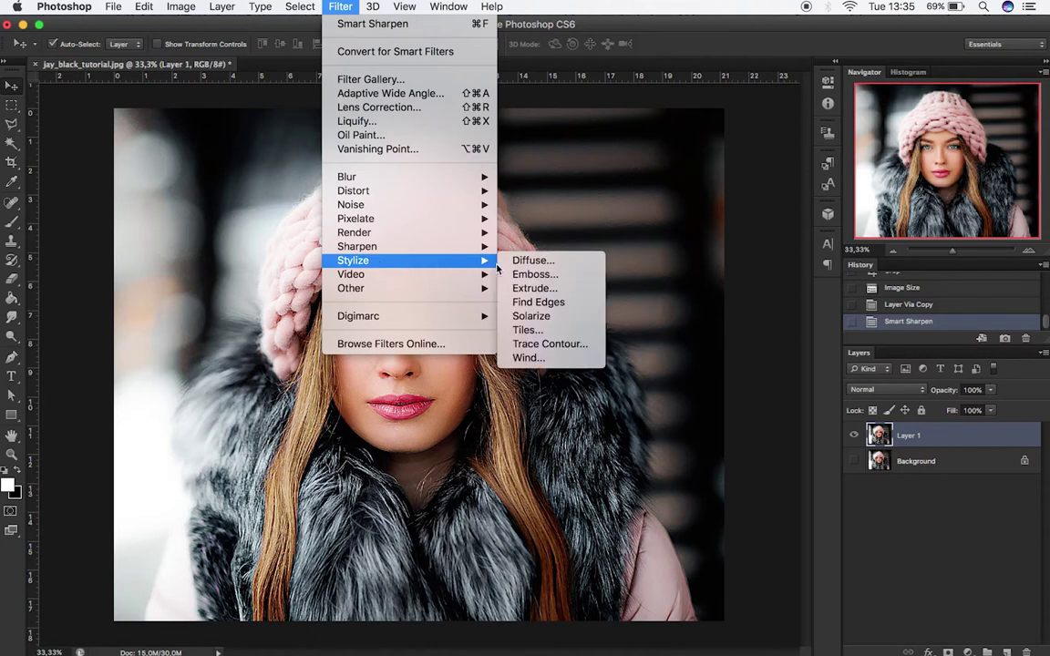
pyautogui.click(576, 265)
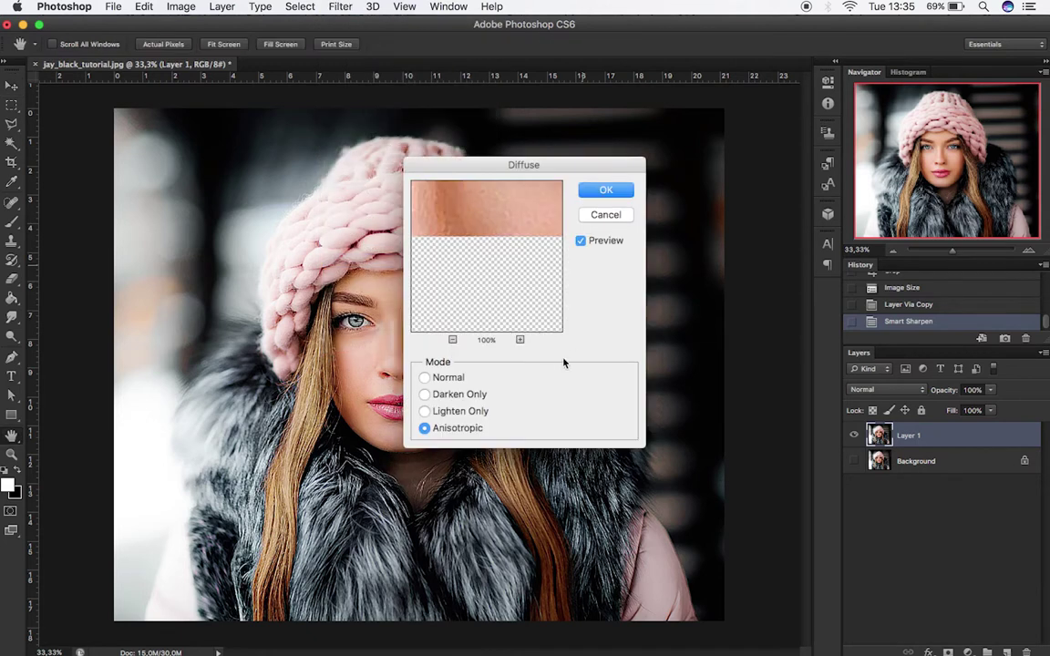
pyautogui.click(627, 191)
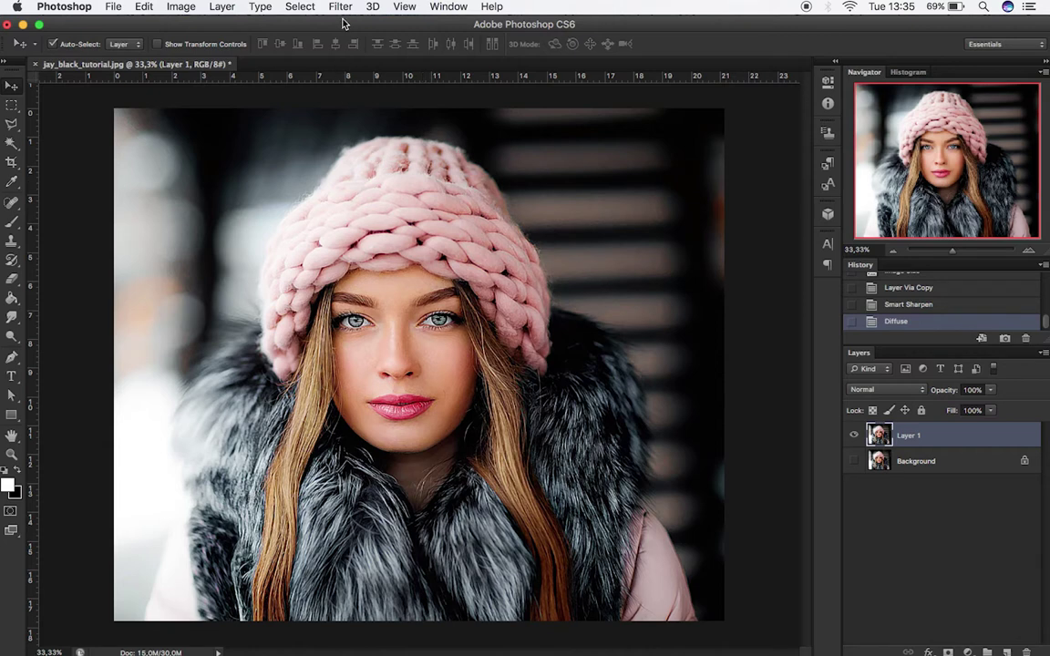
pyautogui.click(186, 8)
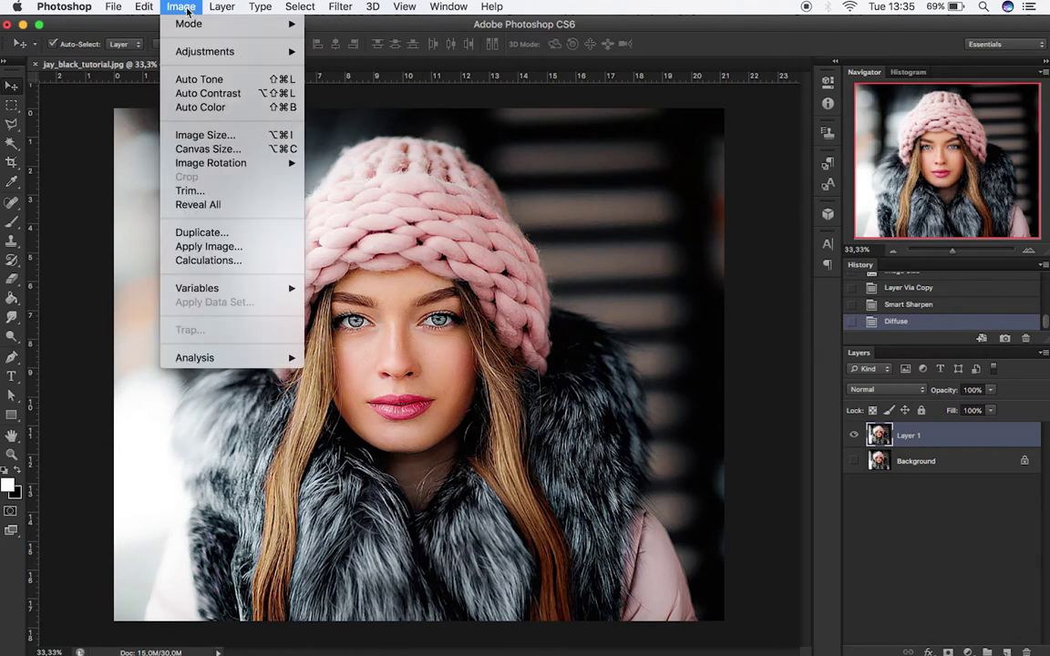
# Twice rotate the canvas 90° clockwise and reapply Diffuse to Layer 1.
pyautogui.moveTo(241, 162)
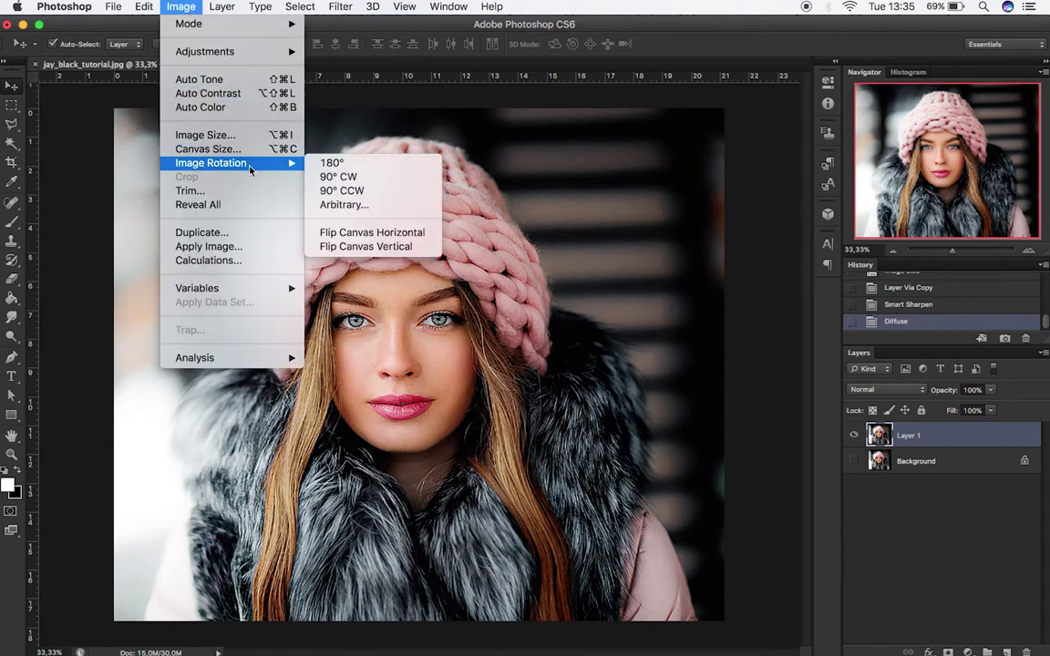
pyautogui.click(352, 182)
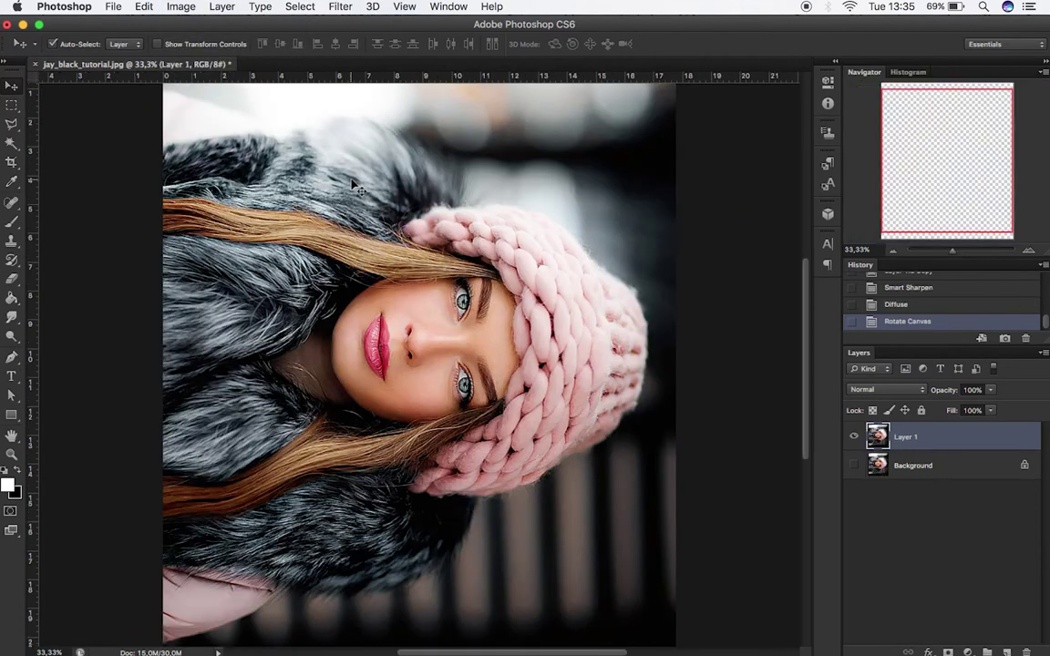
pyautogui.click(340, 7)
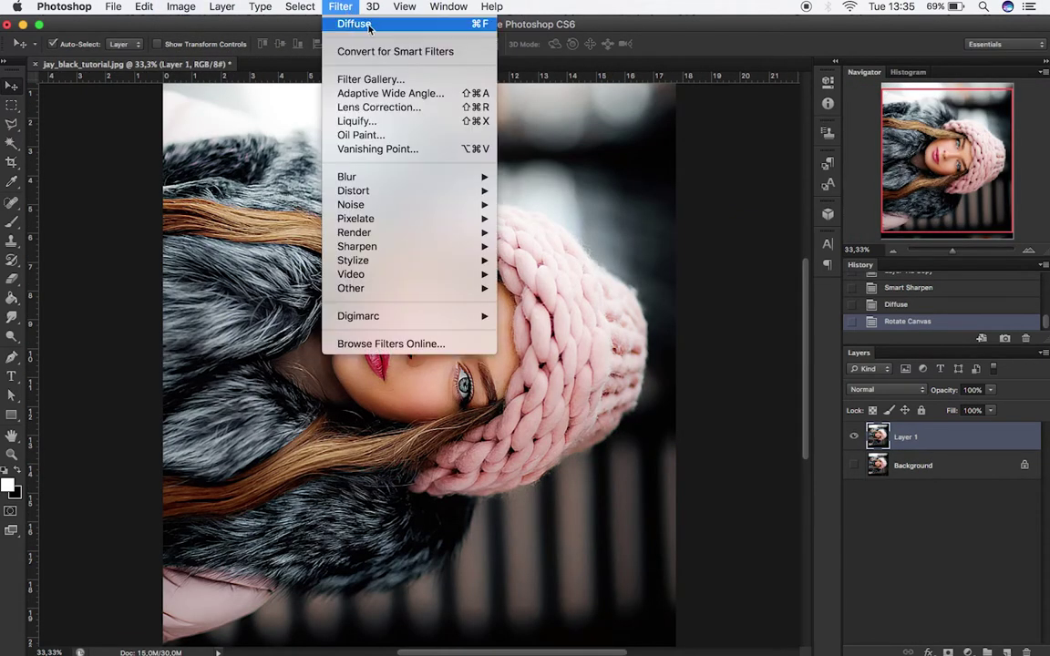
pyautogui.click(352, 25)
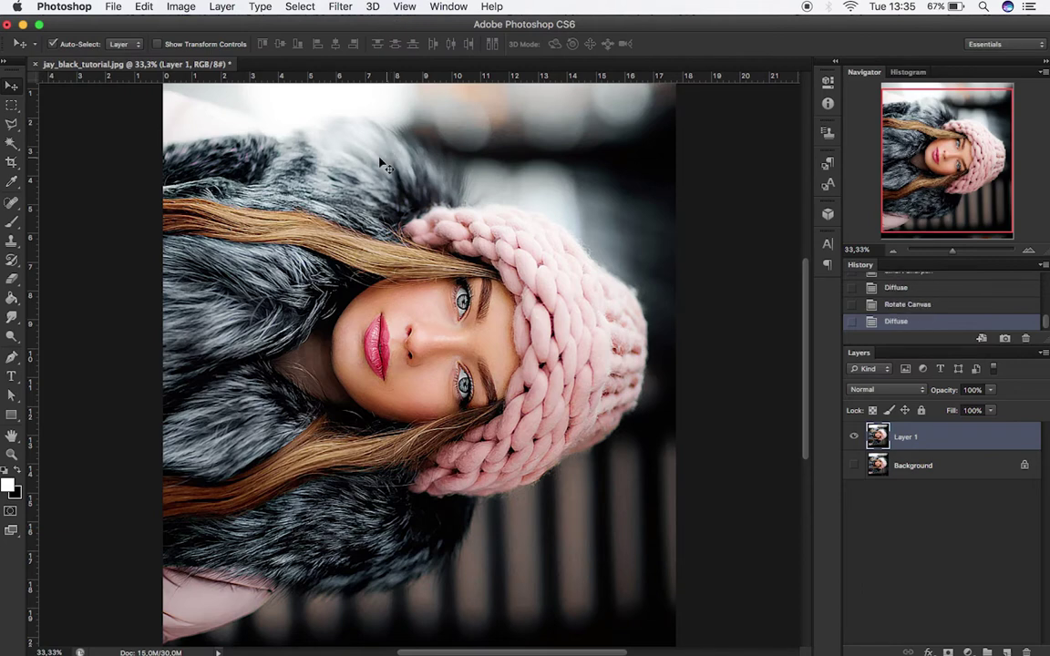
pyautogui.click(181, 6)
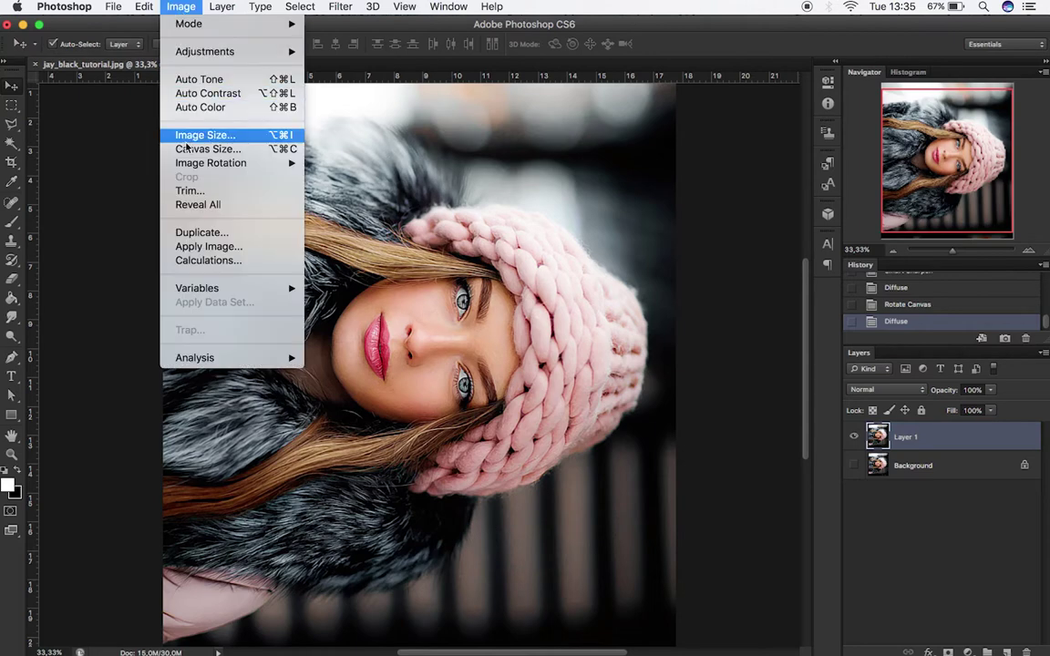
pyautogui.moveTo(261, 166)
pyautogui.click(365, 177)
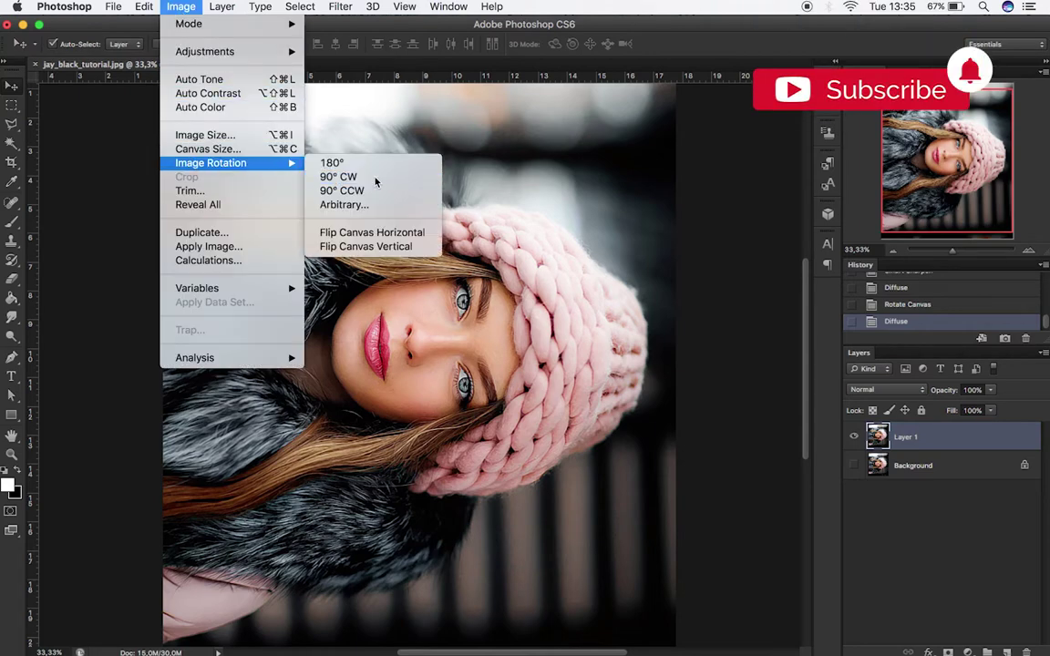
pyautogui.click(340, 7)
pyautogui.click(351, 28)
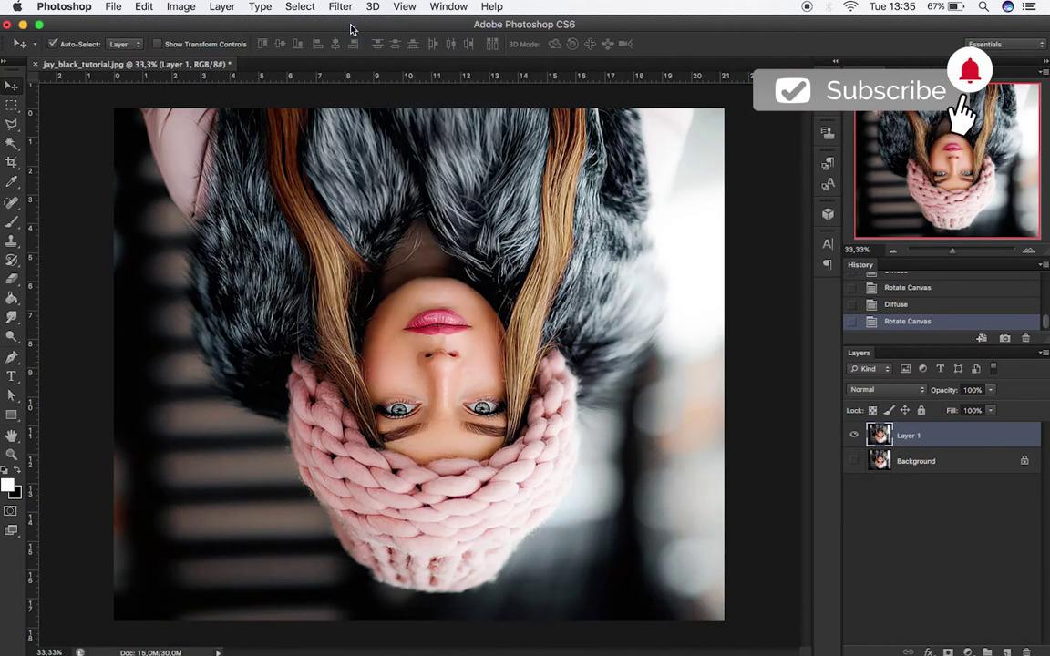
# Rotate 90° clockwise and diffuse once more, then rotate the canvas back upright.
pyautogui.click(180, 6)
pyautogui.moveTo(264, 163)
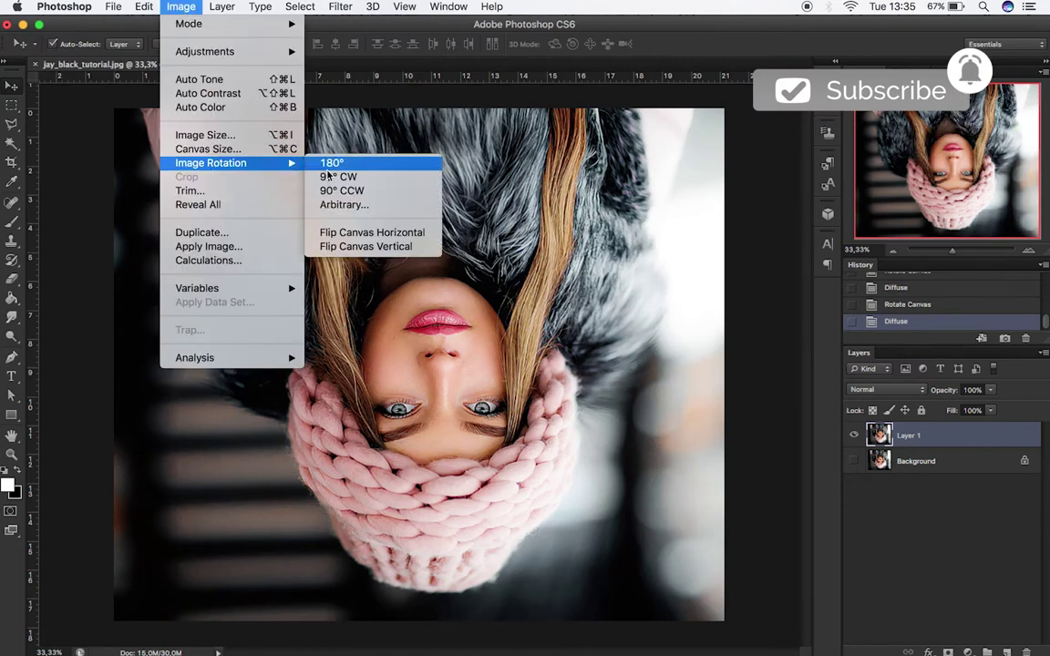
pyautogui.click(334, 179)
pyautogui.click(337, 7)
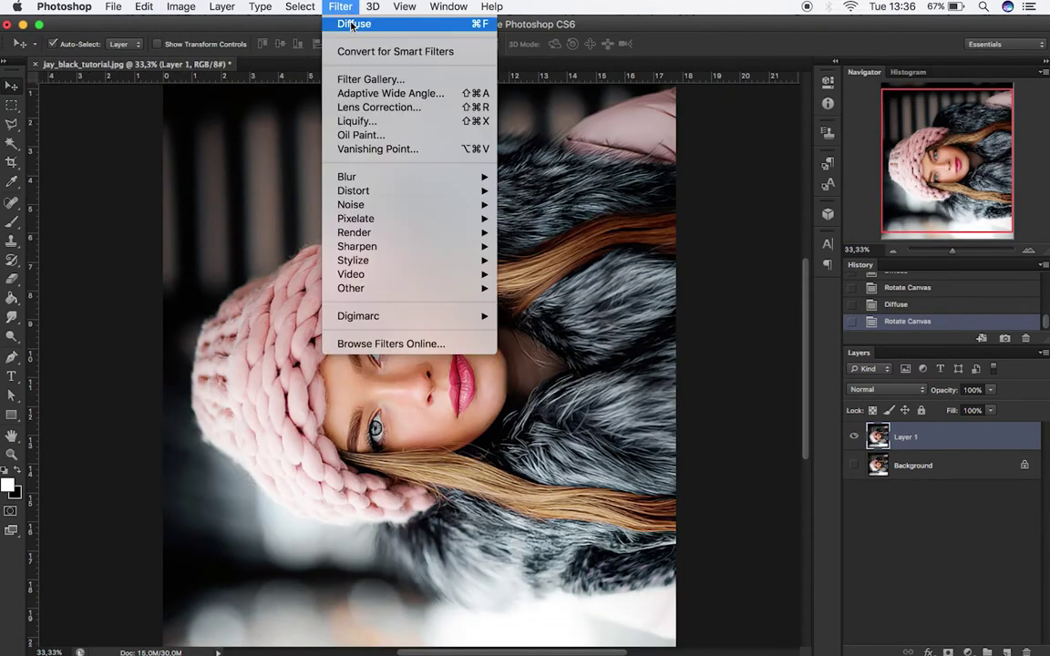
pyautogui.click(351, 25)
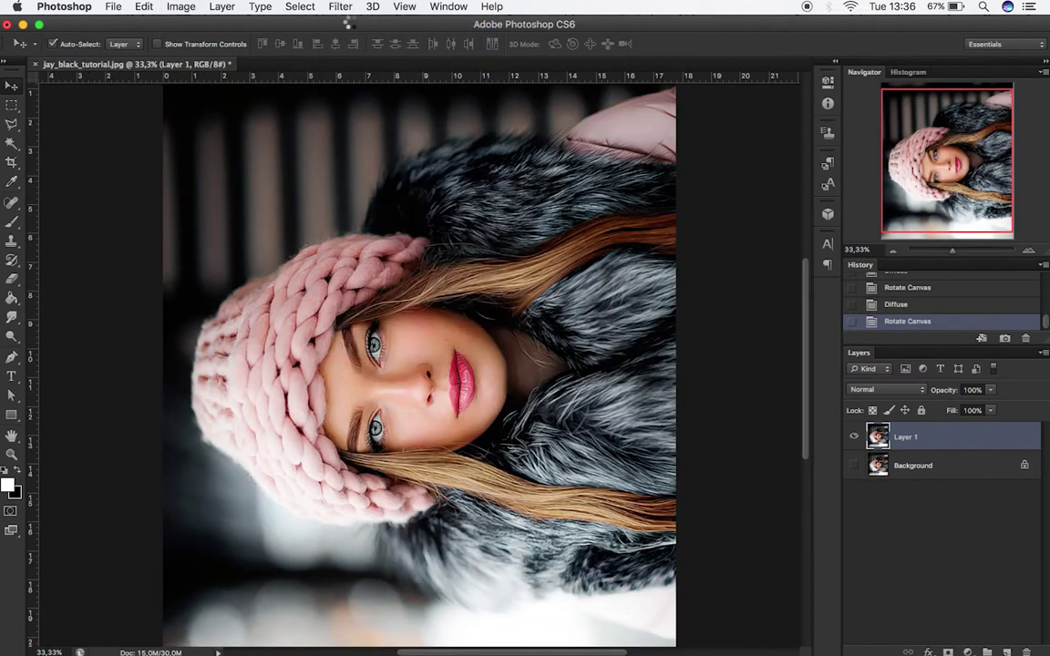
pyautogui.click(174, 9)
pyautogui.moveTo(255, 163)
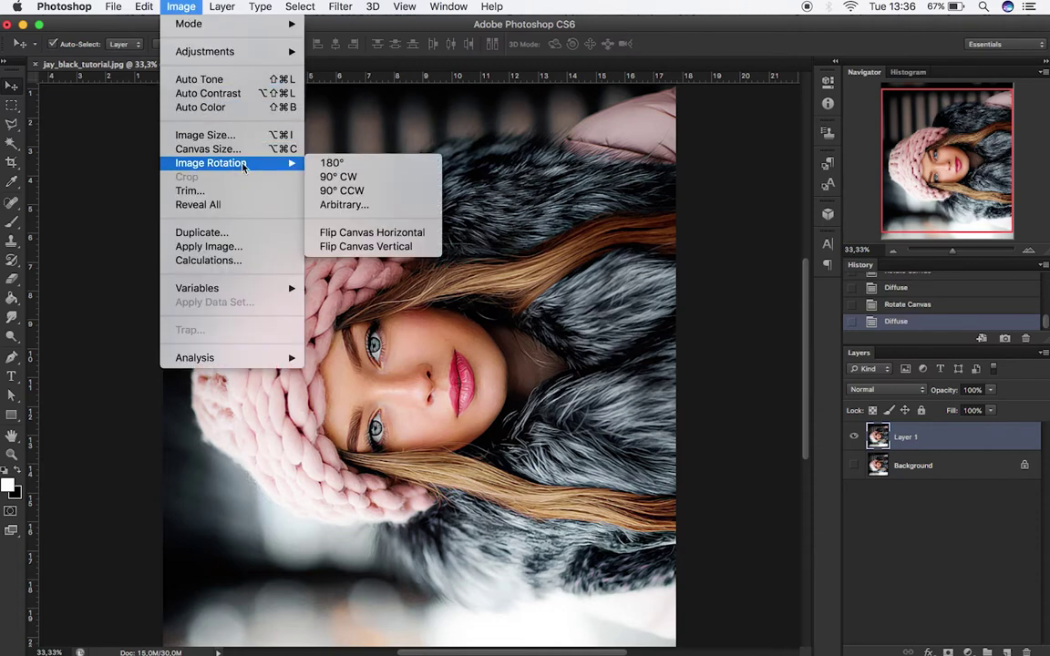
pyautogui.click(338, 177)
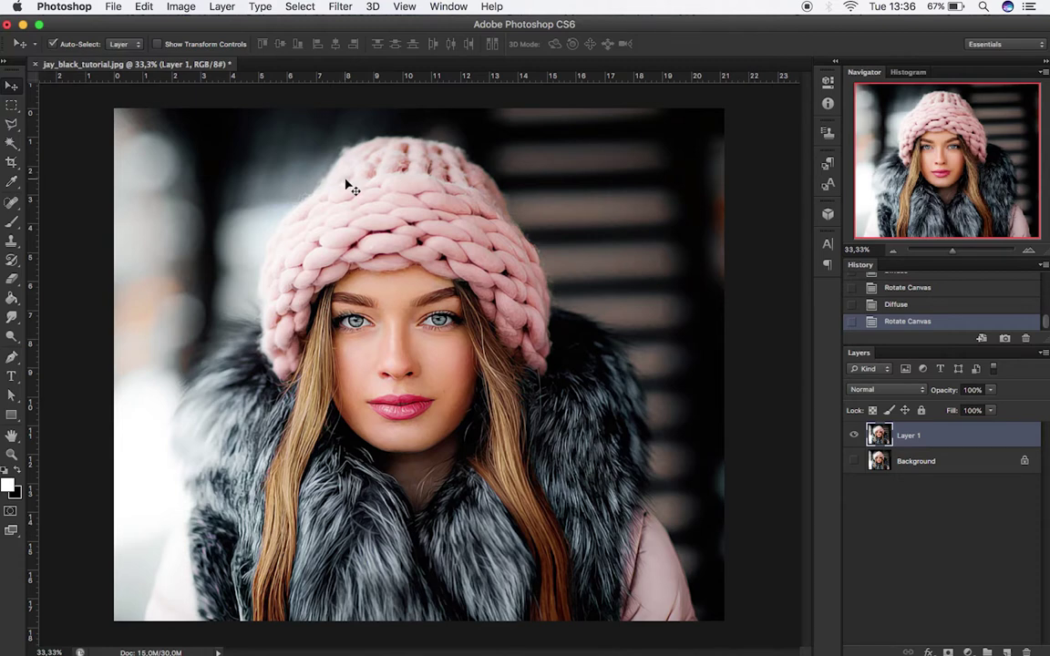
# Convert Layer 1 to a smart object and make two copies of it.
pyautogui.rightClick(973, 441)
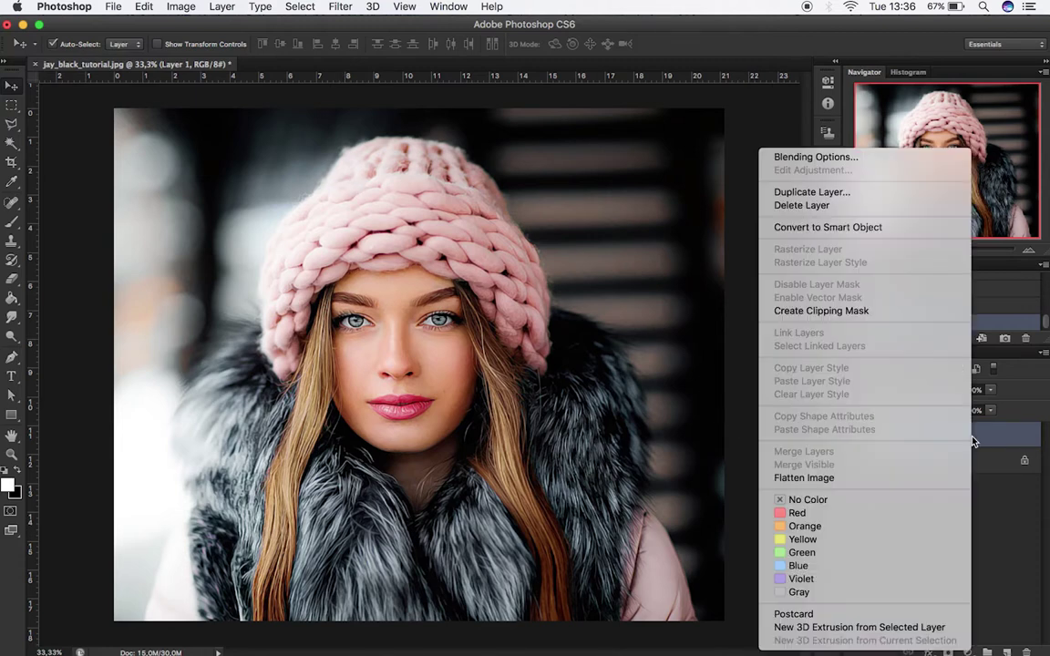
pyautogui.click(900, 230)
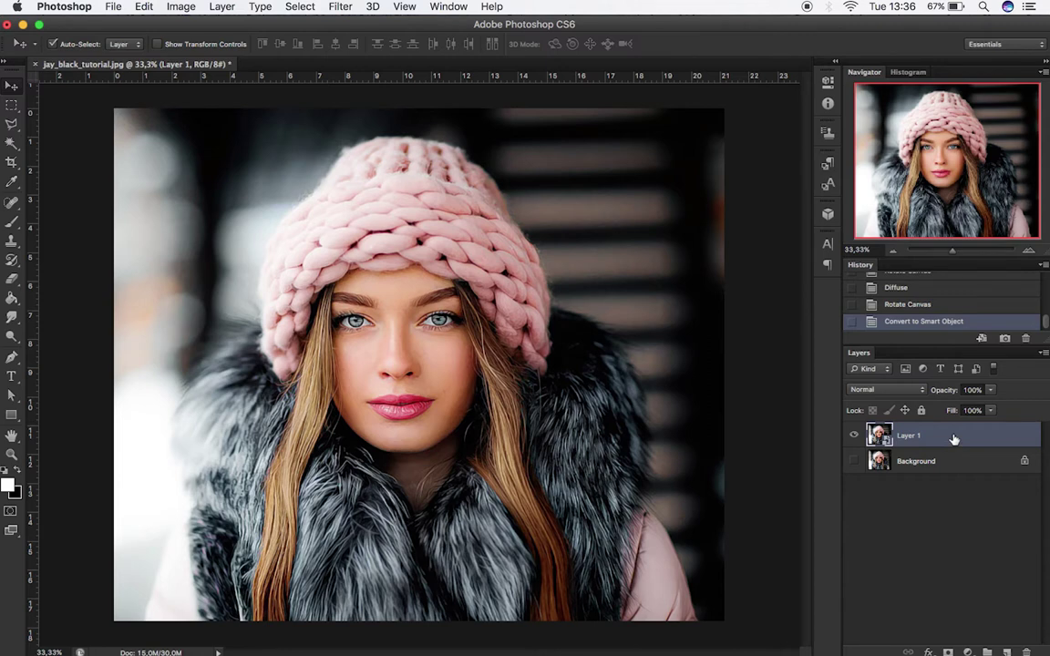
pyautogui.press('super+j')
pyautogui.press('super+j')
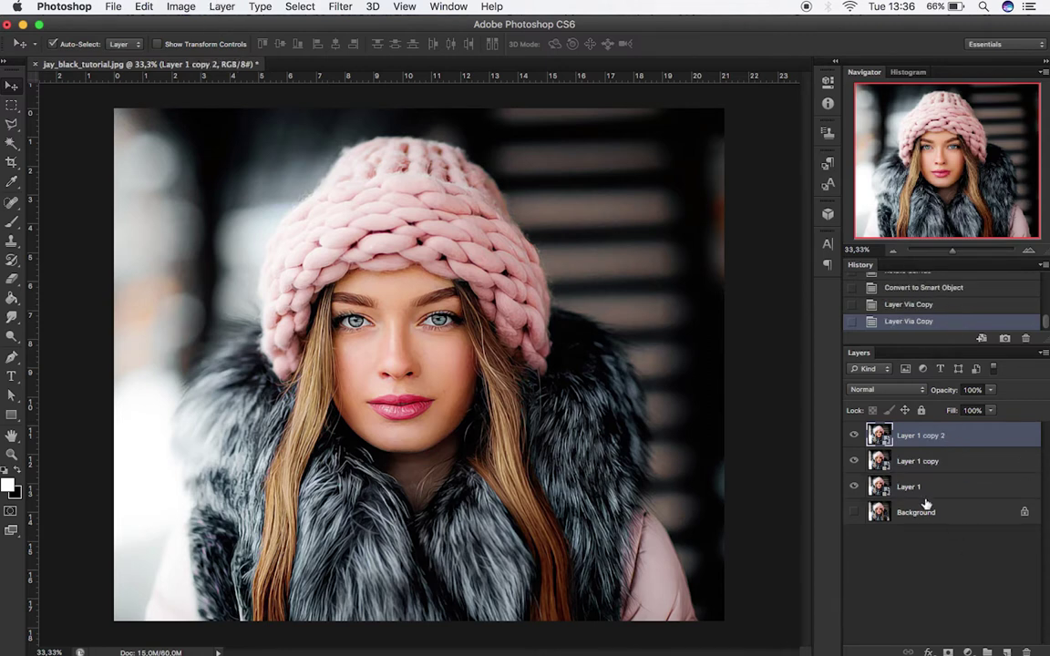
# Rename the three layers 1, 2 and 3, select layer 1, and hide layers 2 and 3.
pyautogui.doubleClick(911, 487)
pyautogui.write('1')
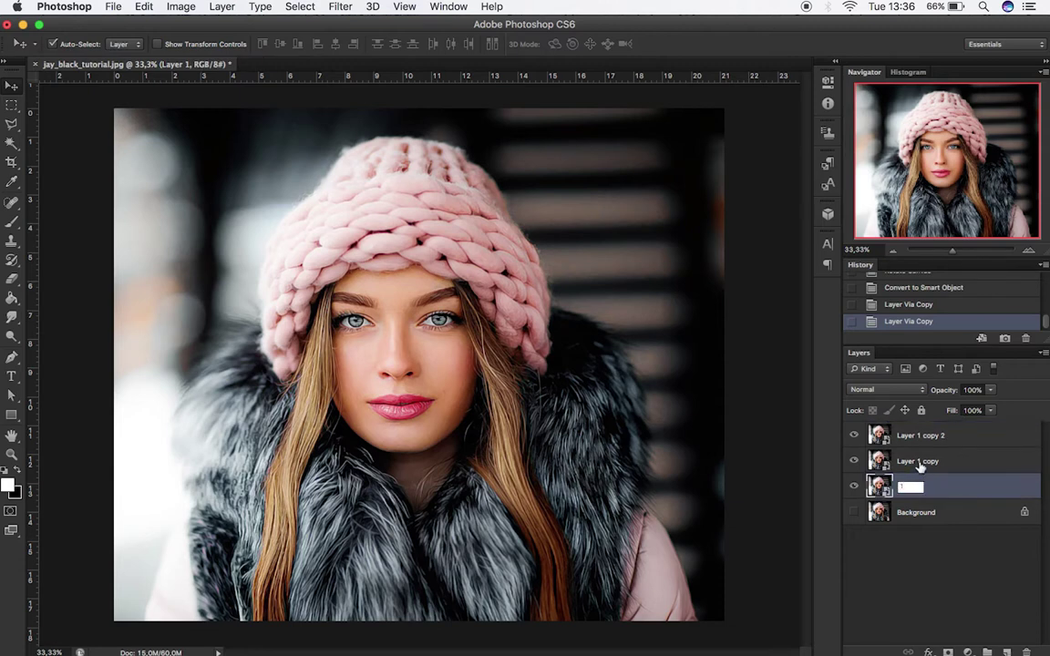
pyautogui.doubleClick(916, 461)
pyautogui.write('2')
pyautogui.doubleClick(919, 436)
pyautogui.write('3')
pyautogui.press('Return')
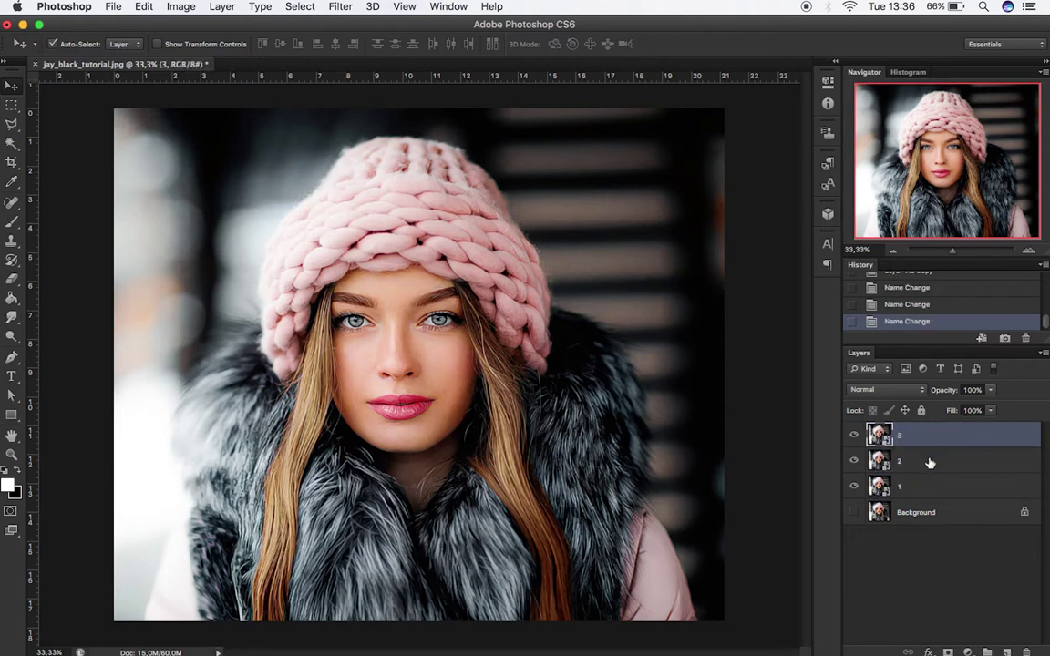
pyautogui.click(911, 486)
pyautogui.click(854, 460)
pyautogui.click(853, 435)
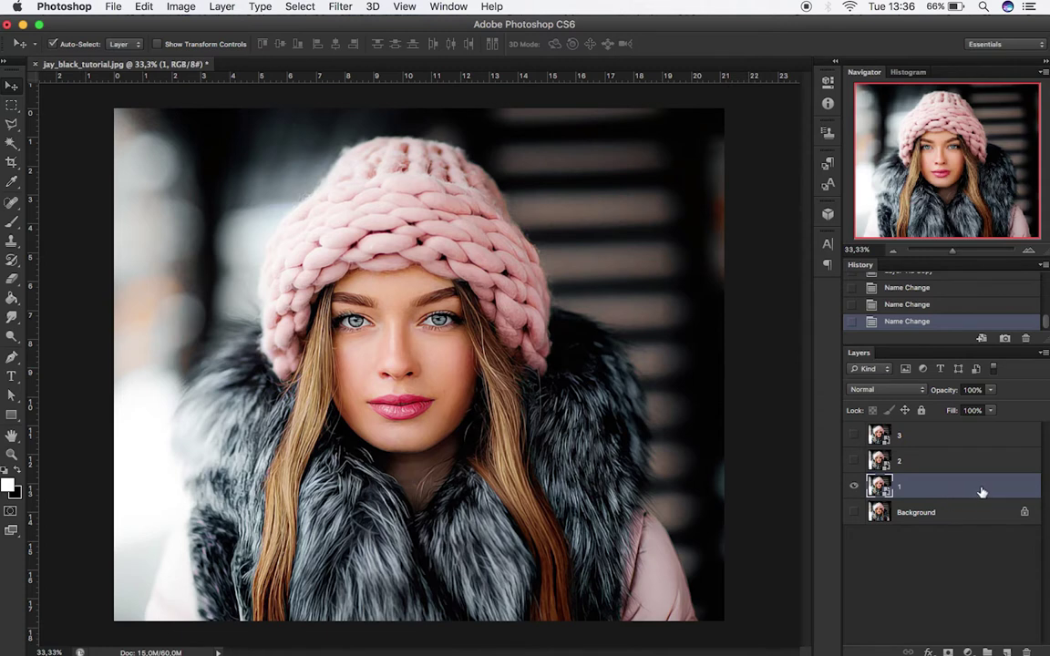
# Apply a Cutout filter to layer 1 with 8 levels, edge simplicity 5, edge fidelity 1.
pyautogui.click(342, 8)
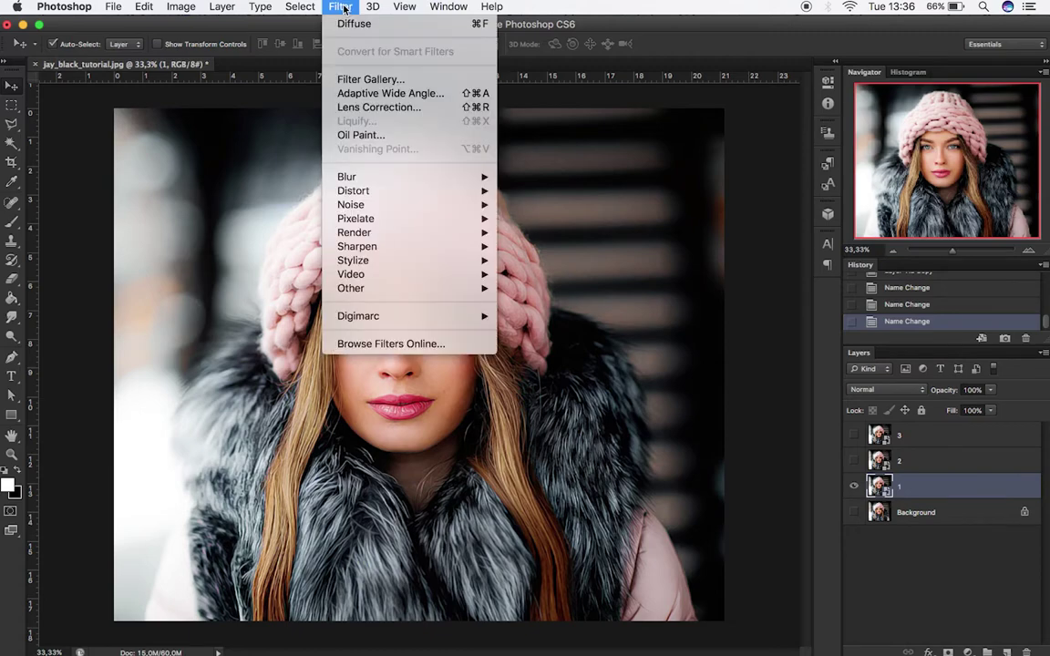
pyautogui.click(424, 83)
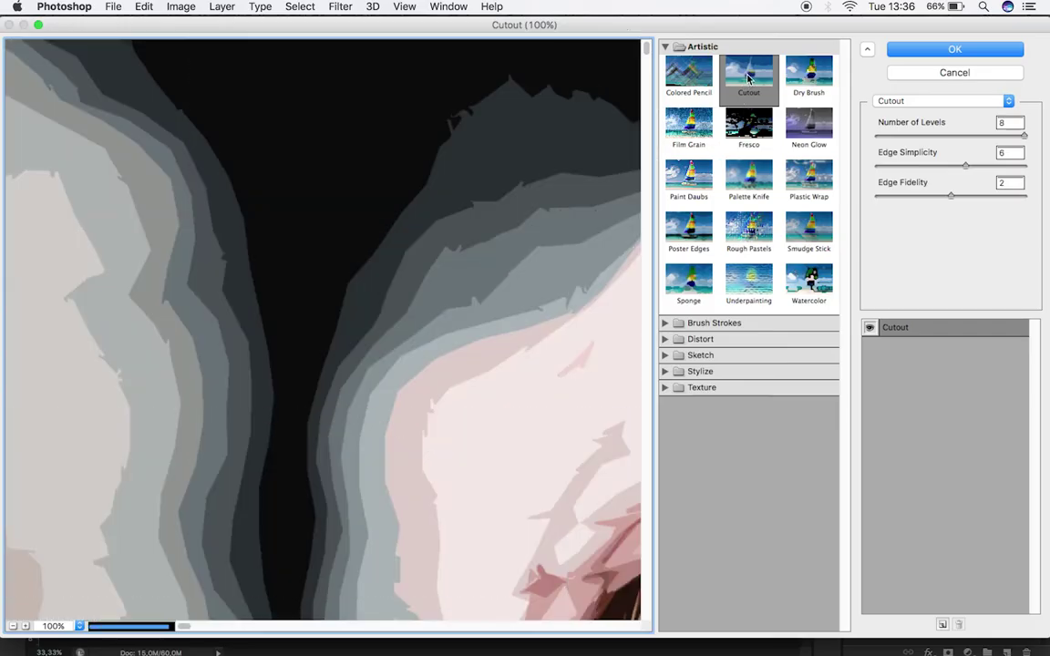
pyautogui.click(13, 626)
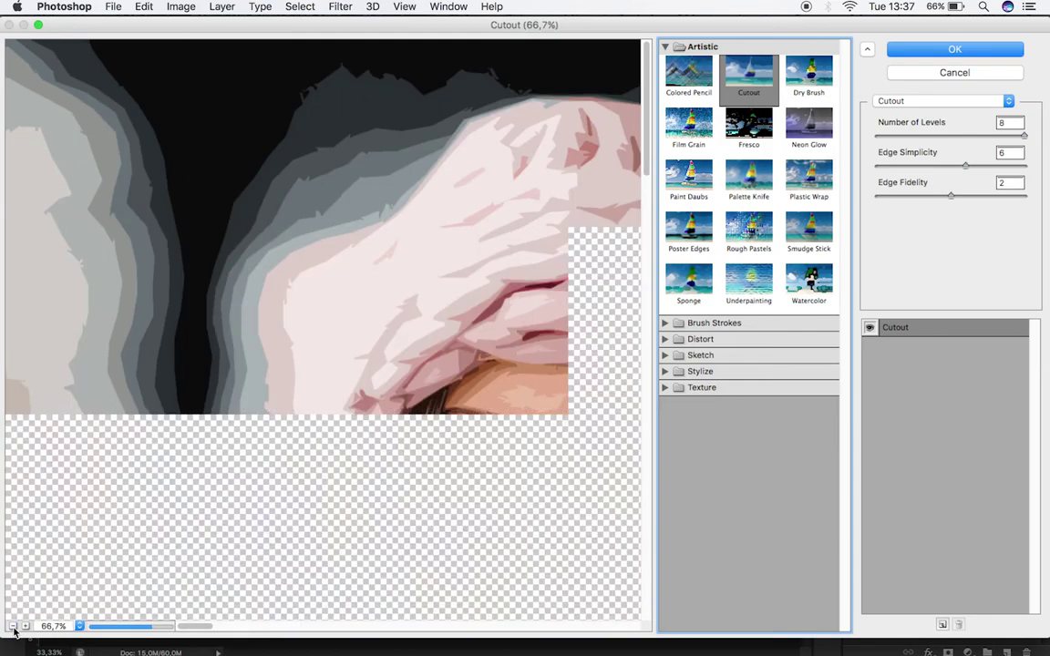
pyautogui.click(13, 626)
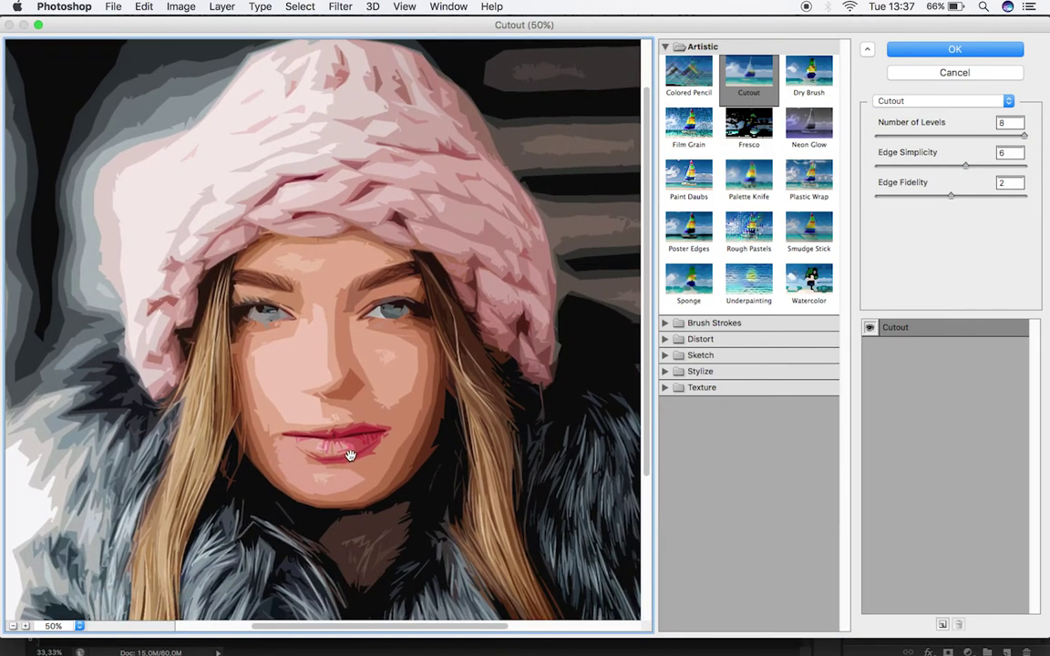
pyautogui.click(1005, 153)
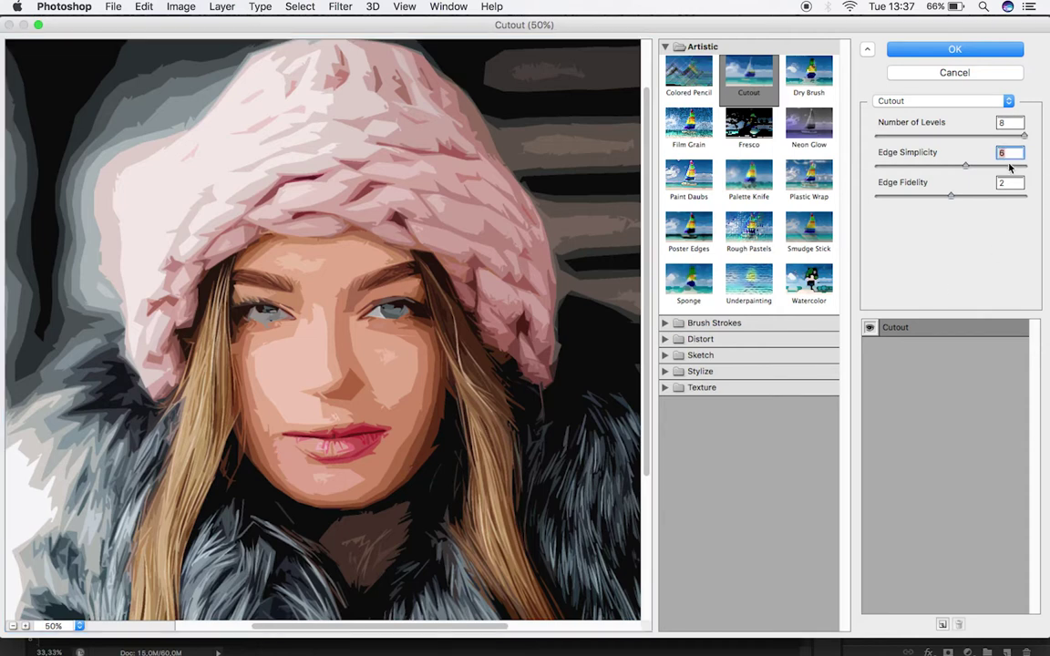
pyautogui.write('5')
pyautogui.click(999, 184)
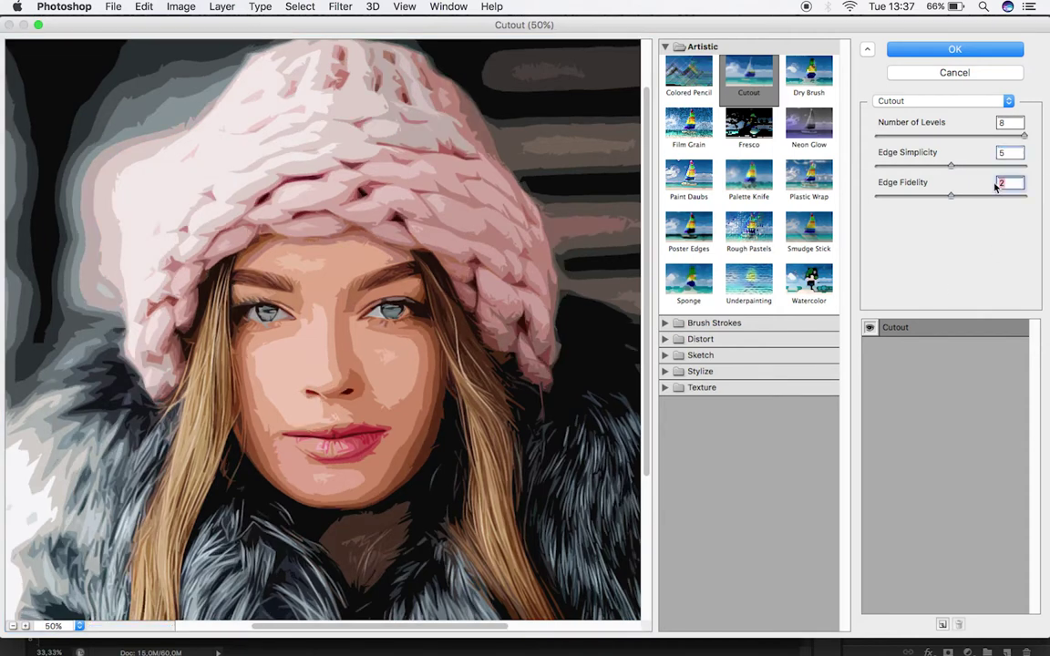
pyautogui.write('1')
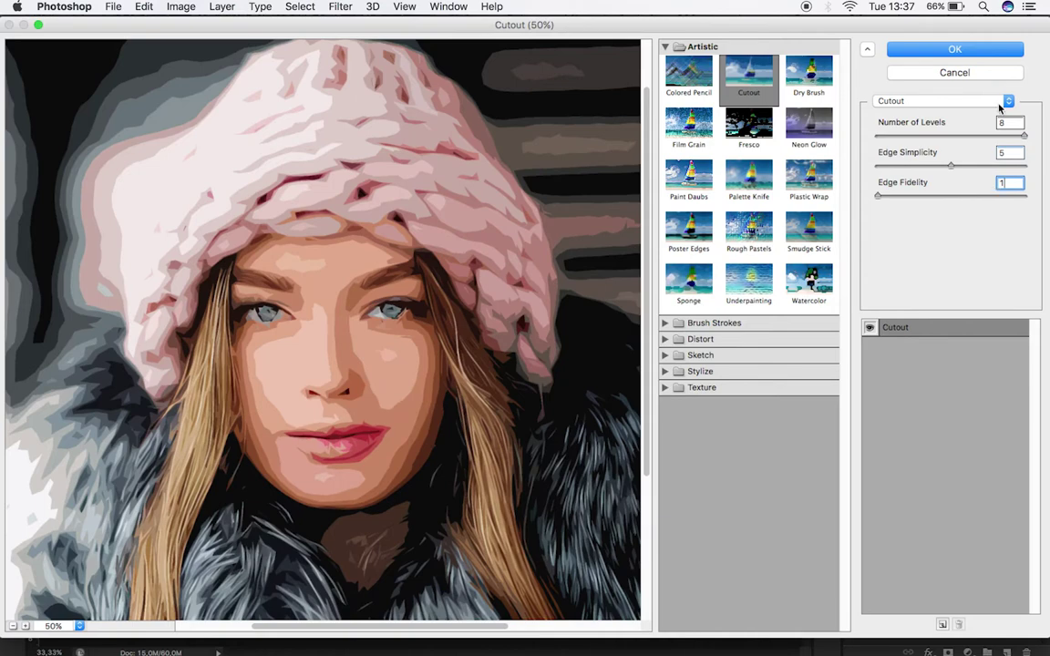
pyautogui.click(962, 55)
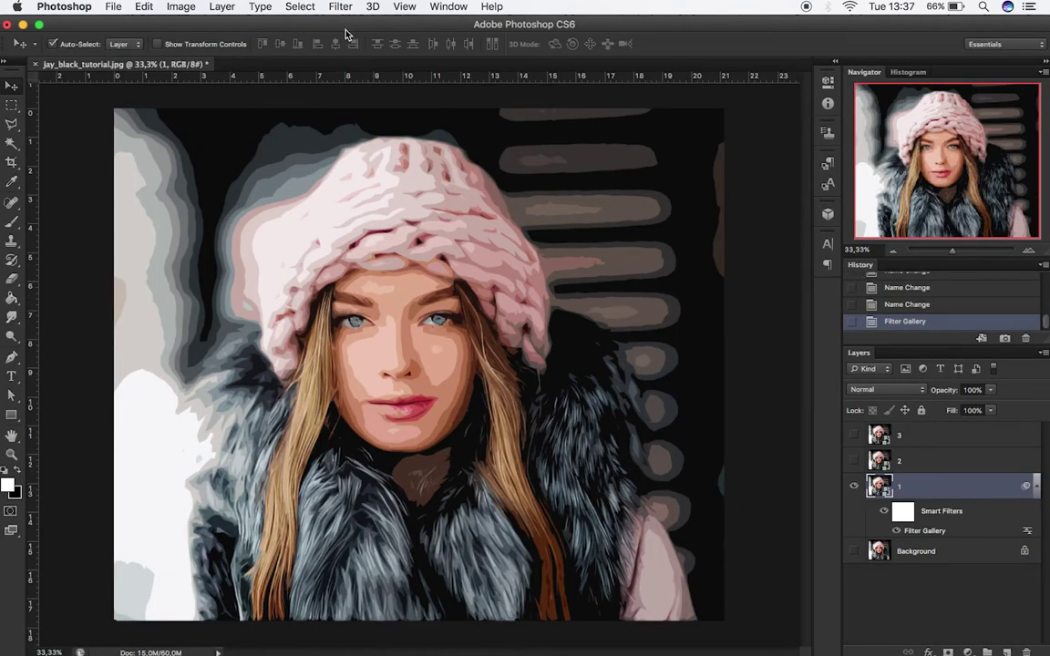
# Sharpen layer 1 with Unsharp Mask at amount 150, radius 2.
pyautogui.click(339, 7)
pyautogui.moveTo(398, 247)
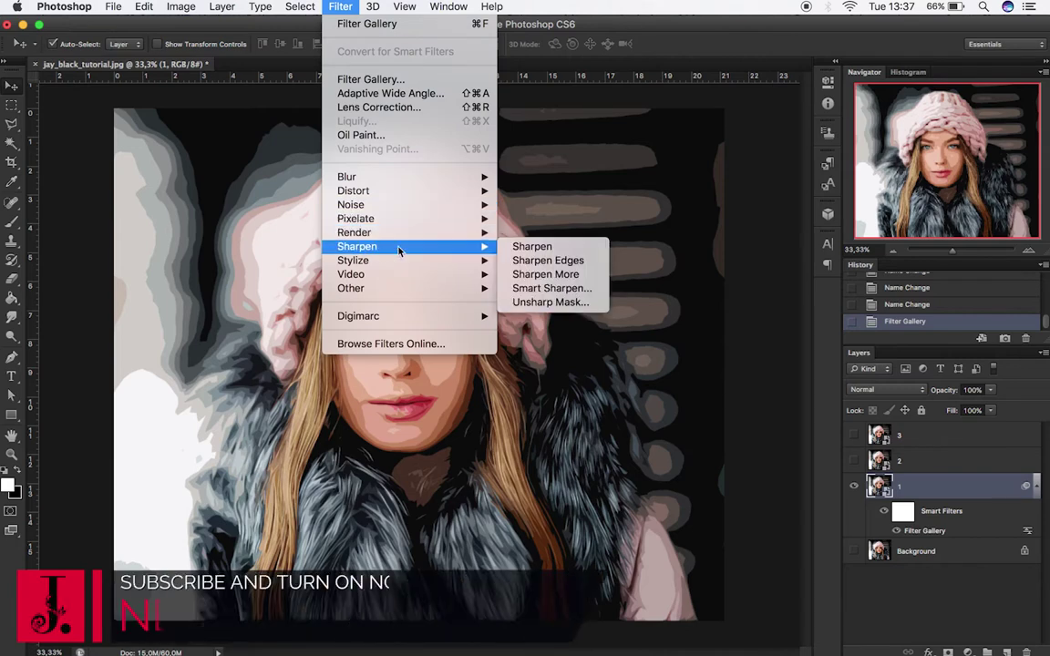
pyautogui.click(549, 302)
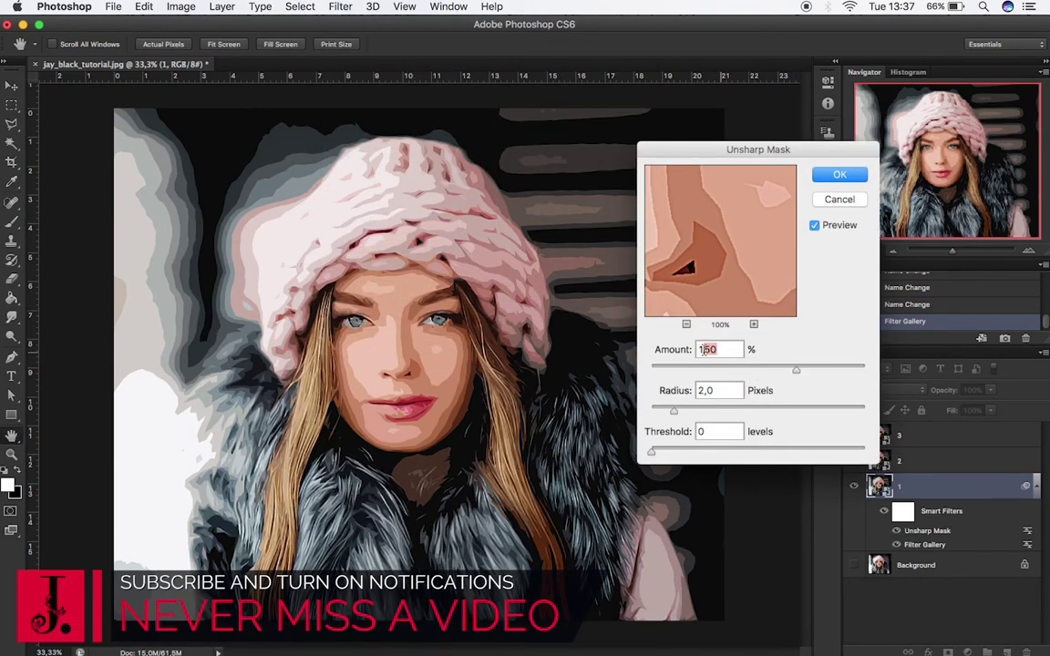
pyautogui.press('Tab')
pyautogui.press('Tab')
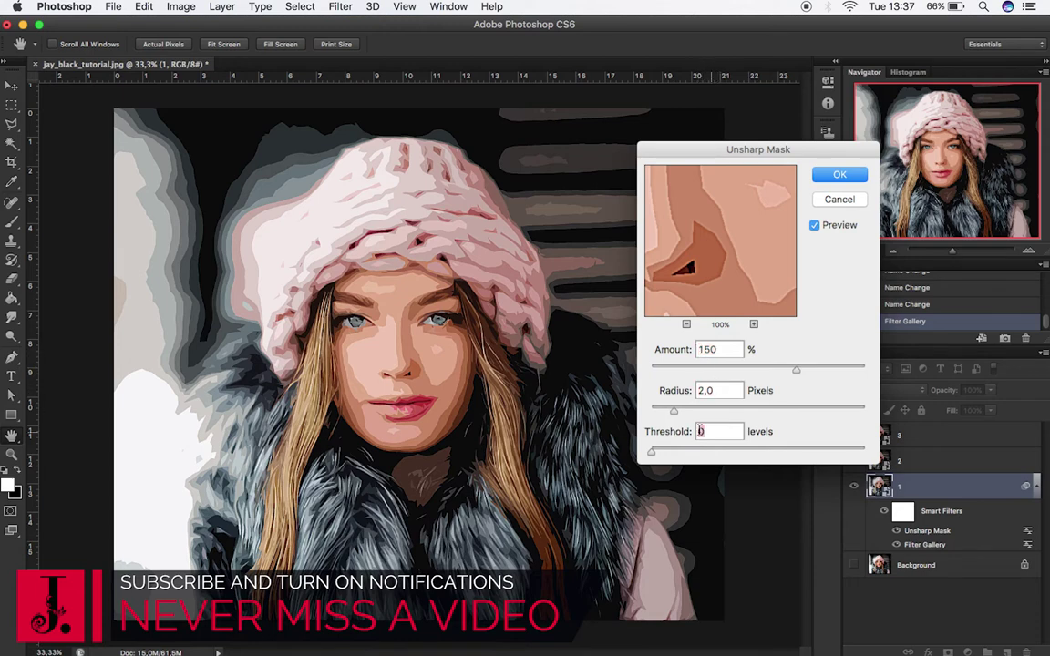
pyautogui.click(837, 176)
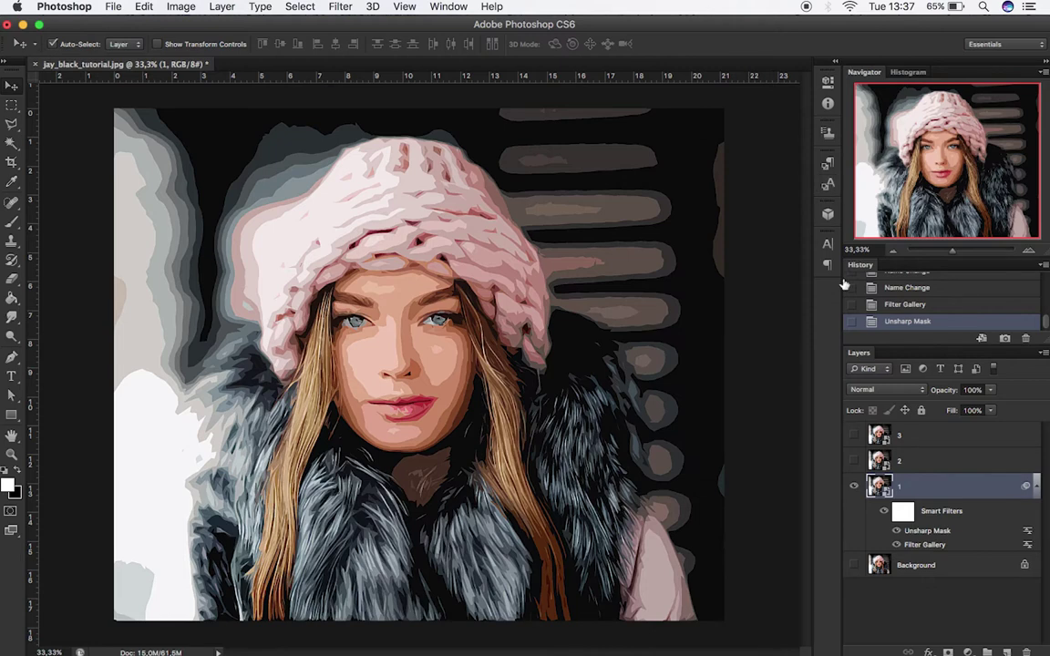
# Collapse layer 1's smart filters, then show and select layer 2.
pyautogui.click(1035, 488)
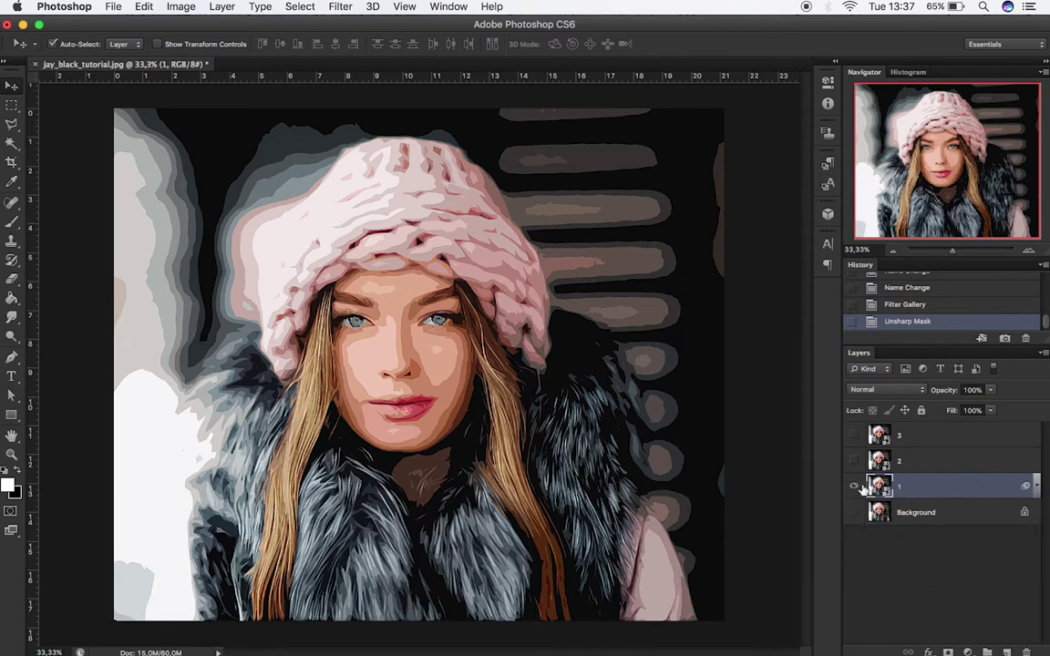
pyautogui.click(855, 462)
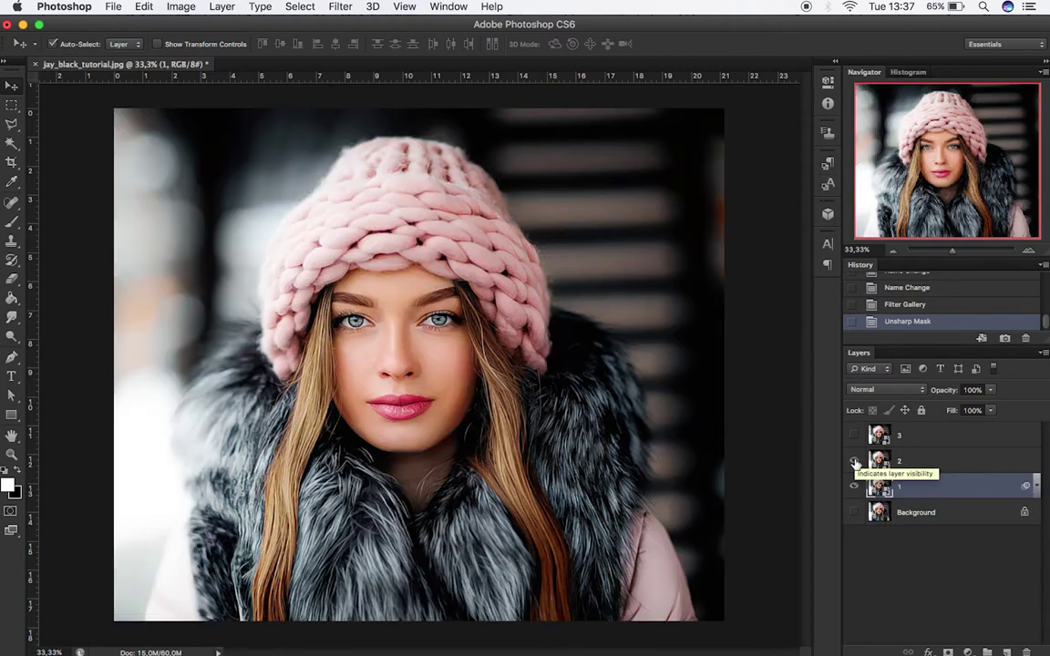
pyautogui.click(939, 466)
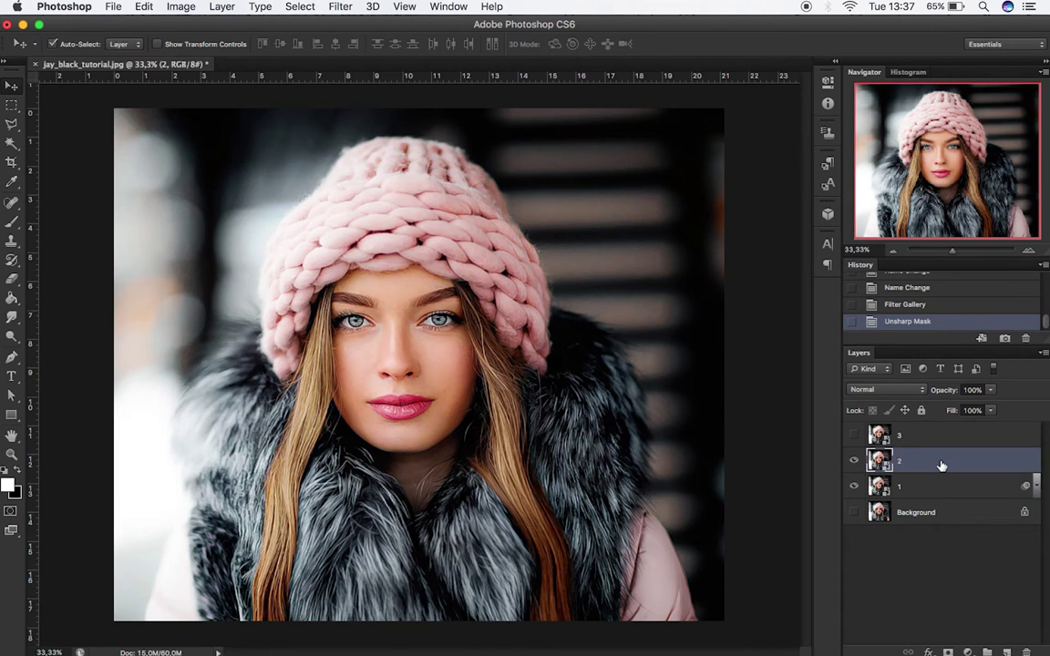
# Apply a Cutout filter to layer 2 with Edge Simplicity 6.
pyautogui.click(340, 7)
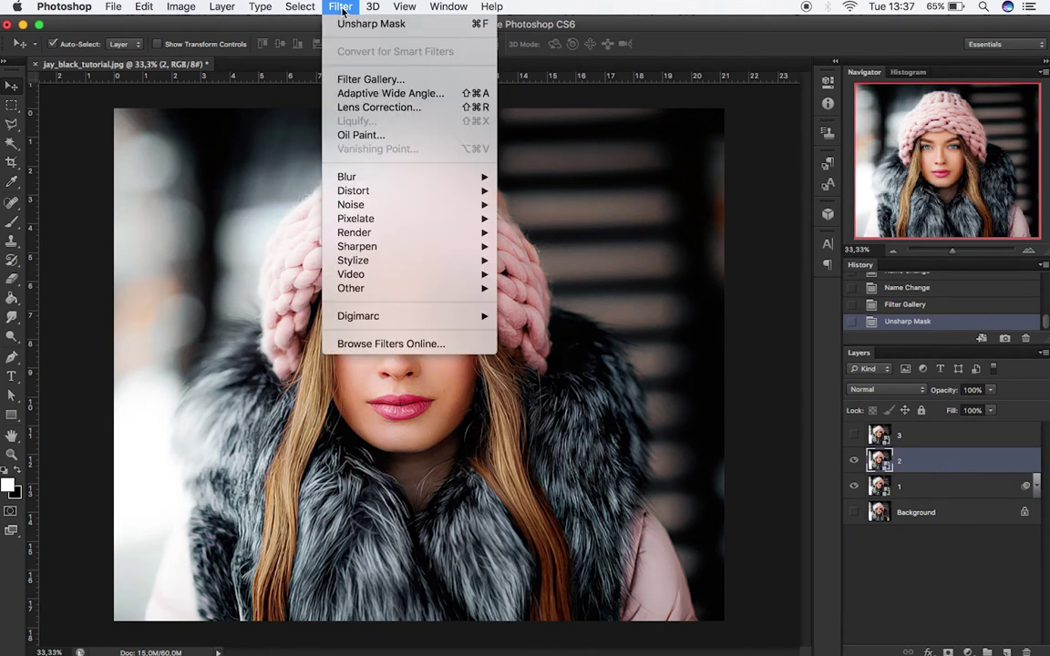
pyautogui.click(370, 79)
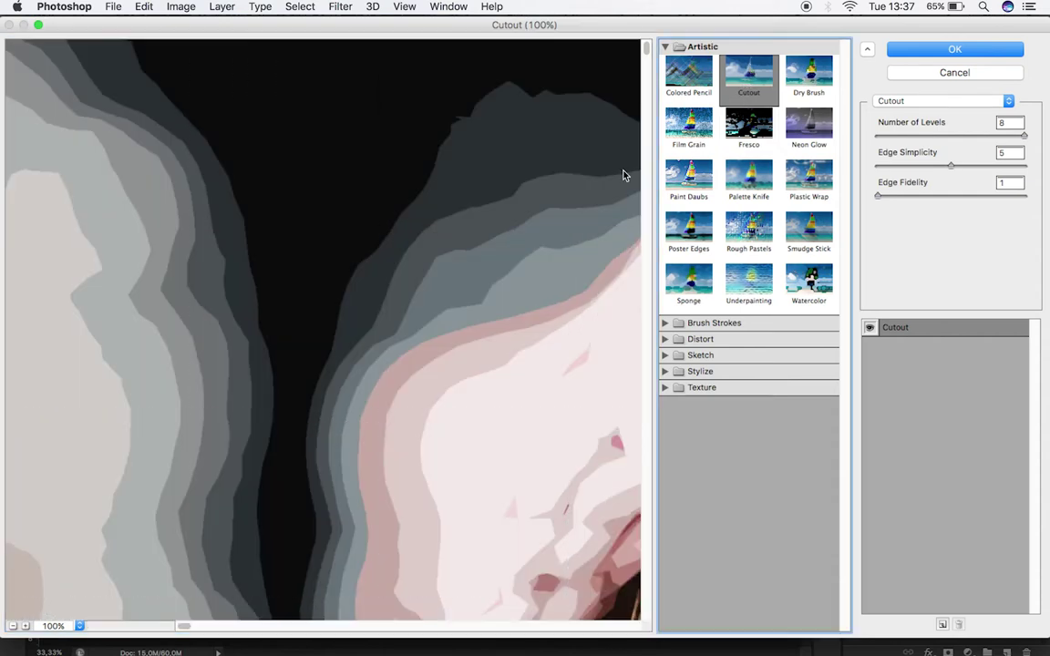
pyautogui.click(12, 626)
pyautogui.click(13, 626)
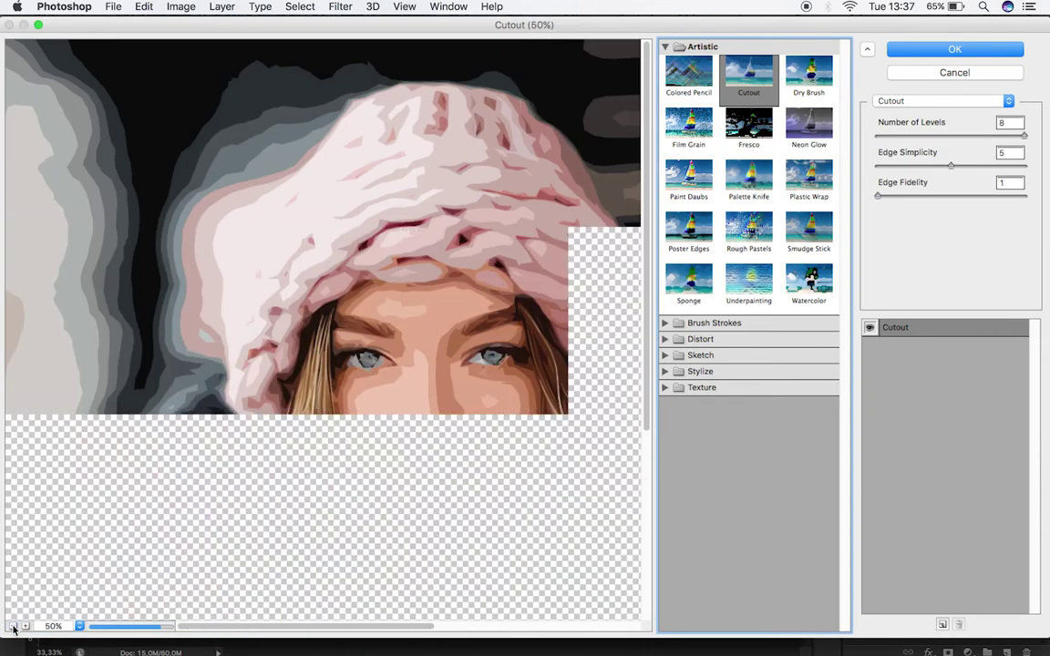
pyautogui.click(13, 626)
pyautogui.click(996, 155)
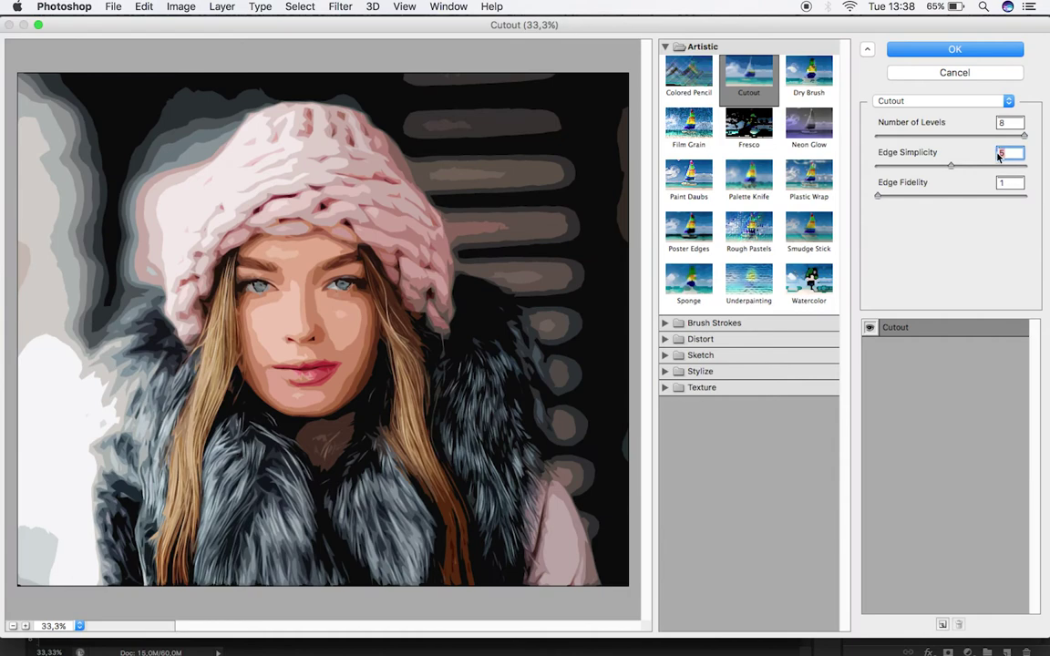
pyautogui.write('6')
pyautogui.click(924, 56)
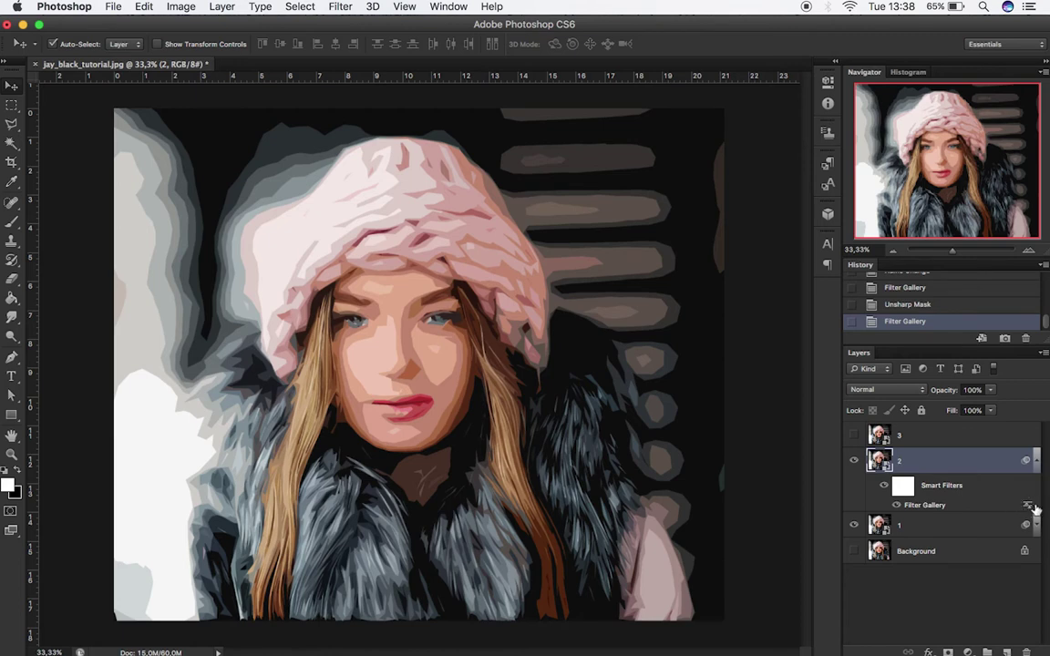
# Fade the Cutout filter to 35% opacity in its blending options.
pyautogui.doubleClick(1028, 508)
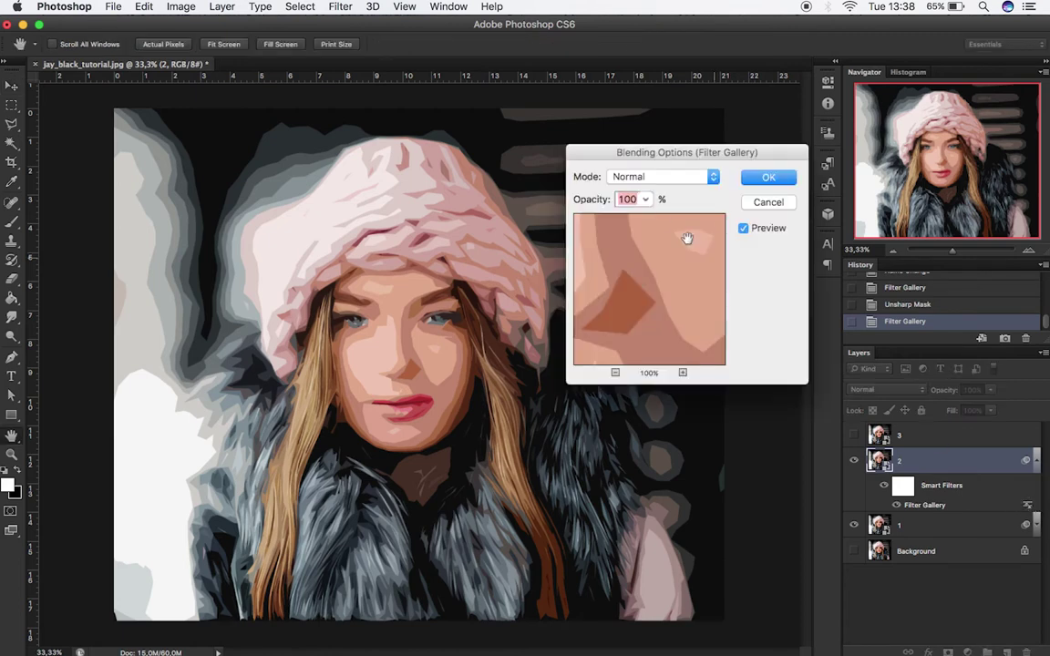
pyautogui.write('35')
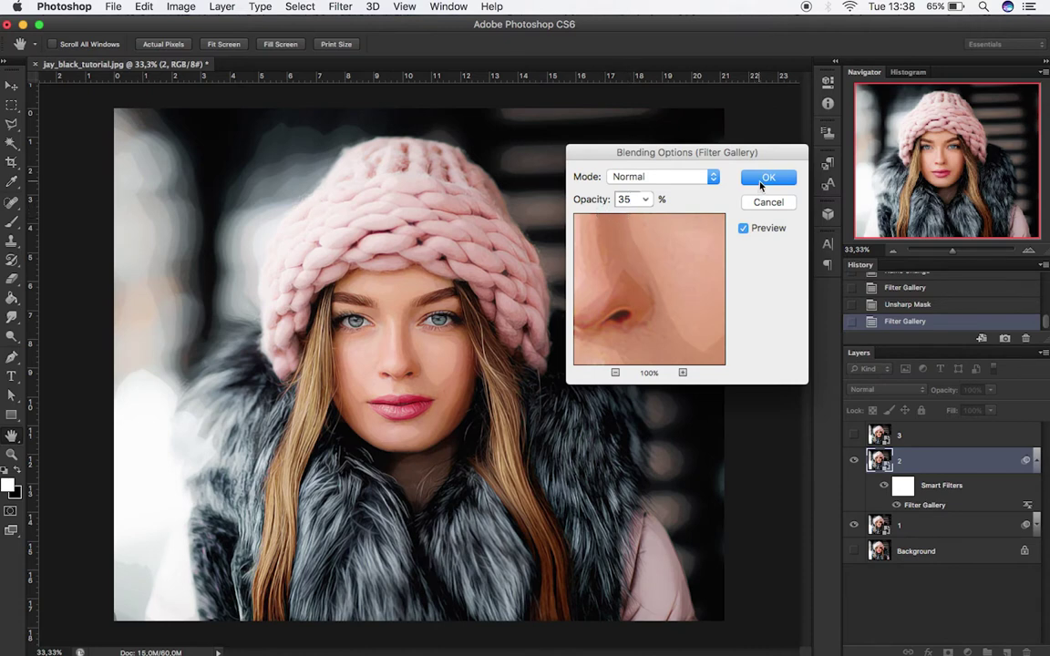
pyautogui.click(762, 184)
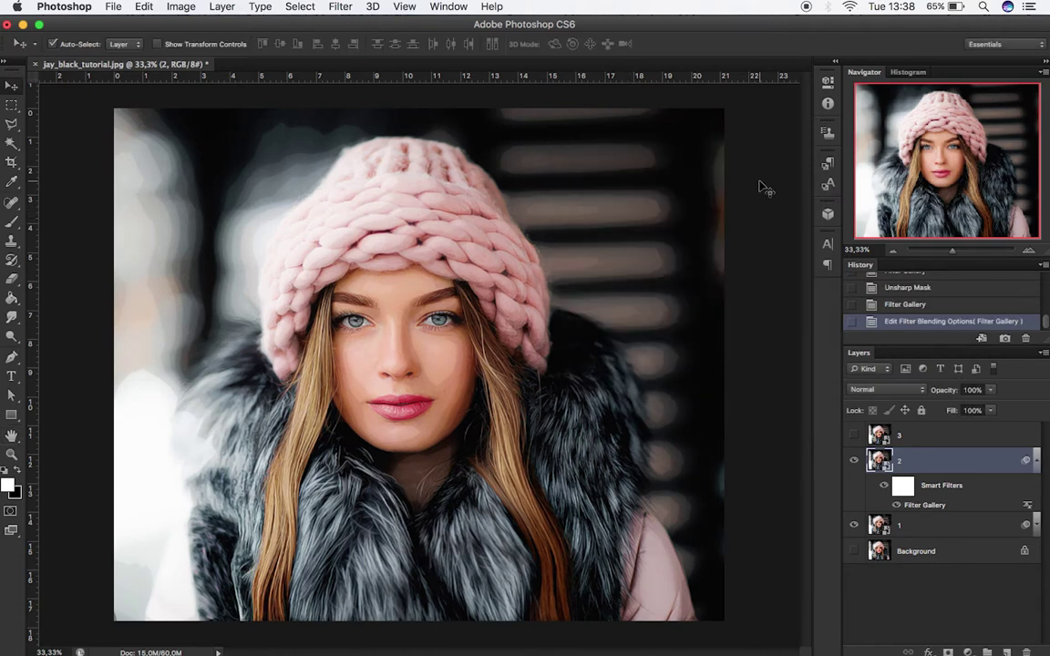
# Add another Cutout filter to layer 2 with Edge Fidelity 2.
pyautogui.click(340, 7)
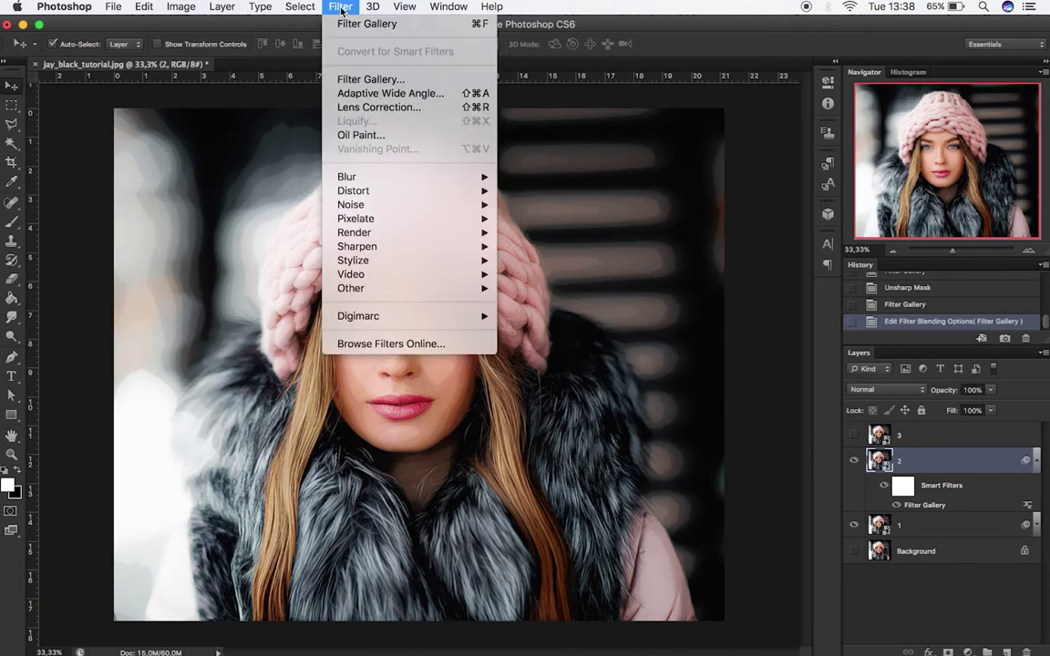
pyautogui.click(368, 81)
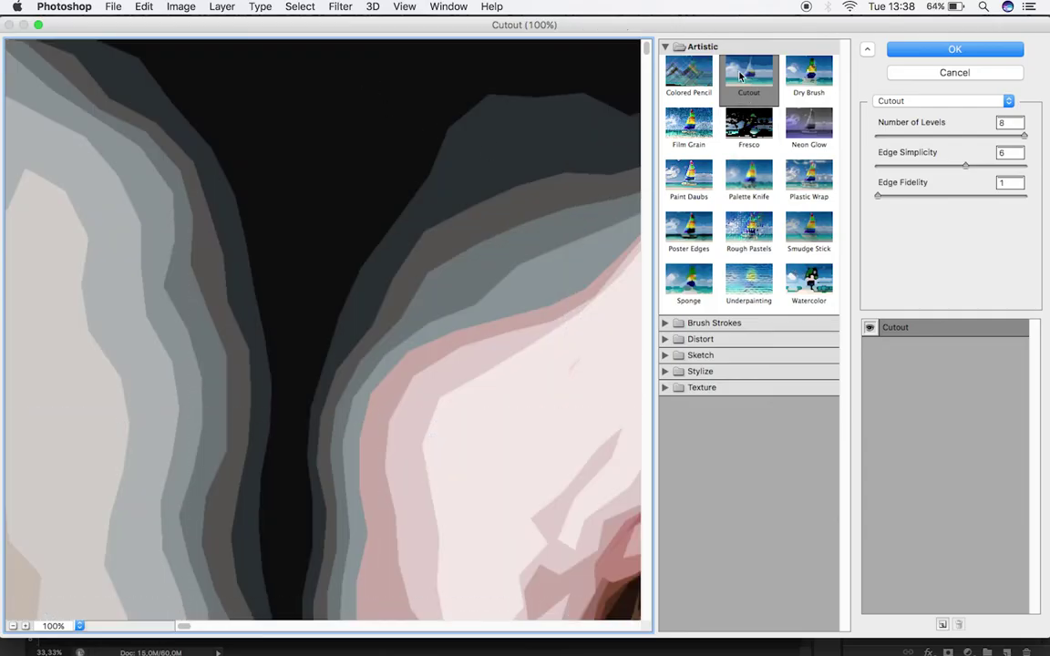
pyautogui.click(13, 626)
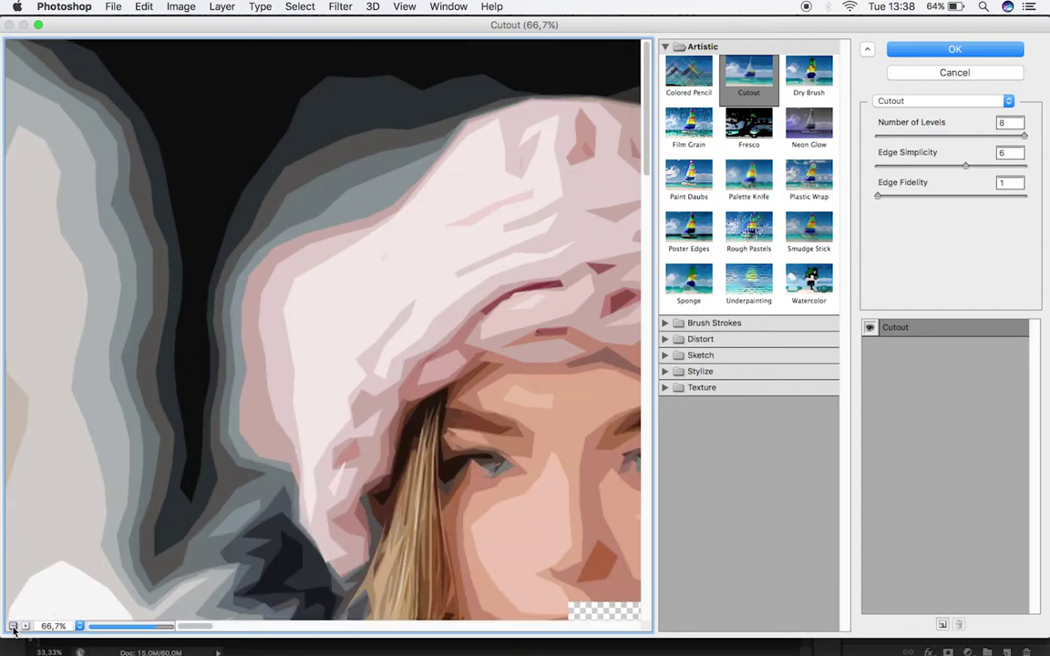
pyautogui.click(13, 626)
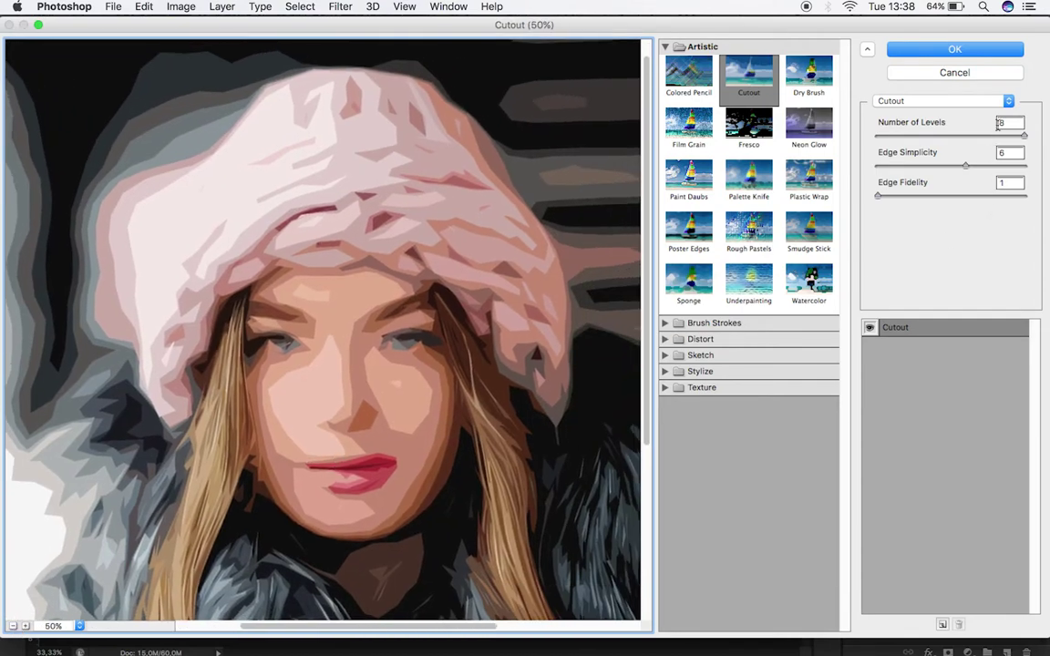
pyautogui.click(1007, 181)
pyautogui.write('2')
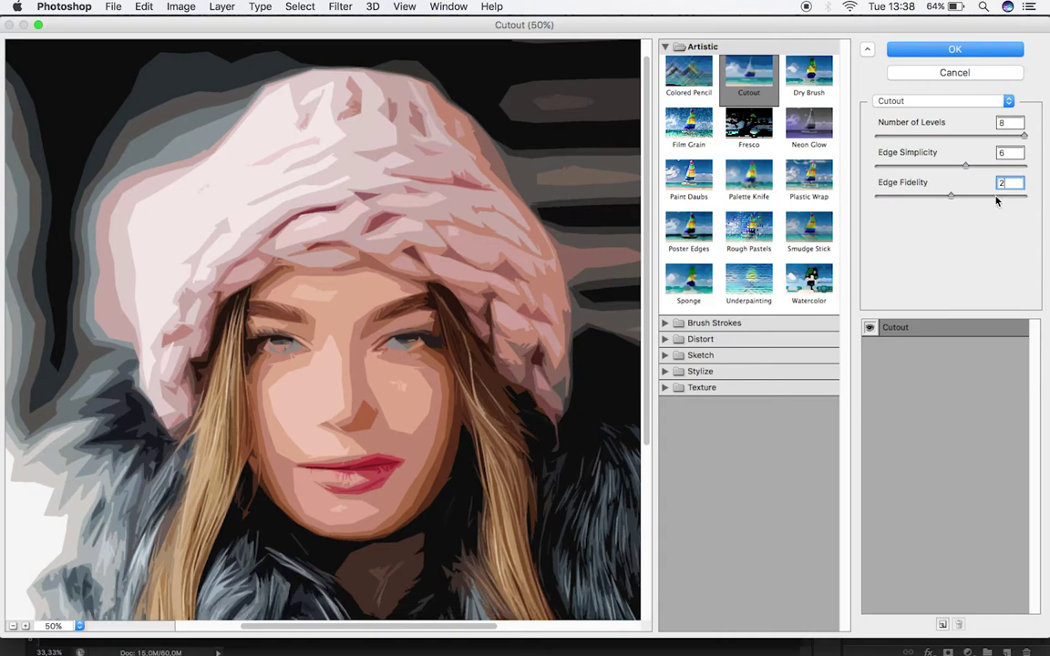
pyautogui.click(962, 51)
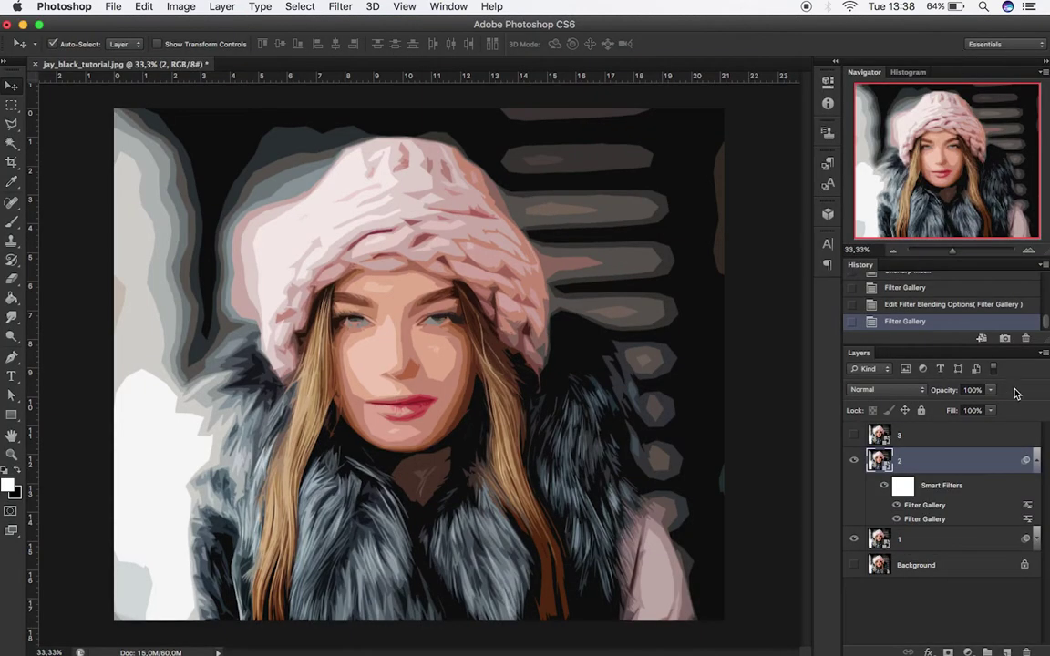
# Set the new Cutout filter's blending opacity to 35%.
pyautogui.doubleClick(1029, 505)
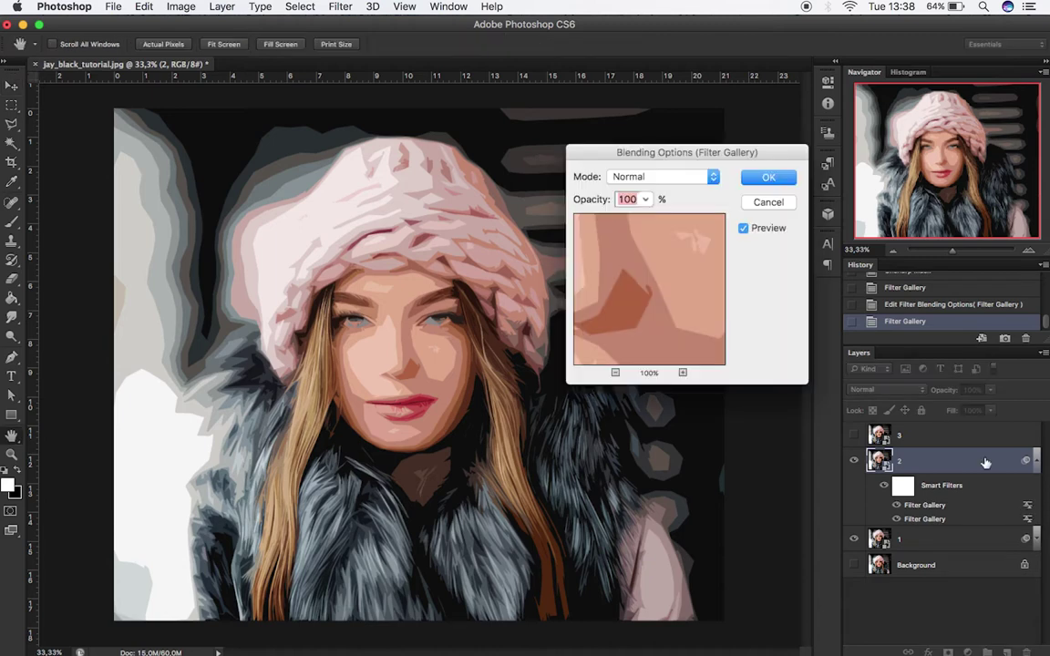
pyautogui.write('35')
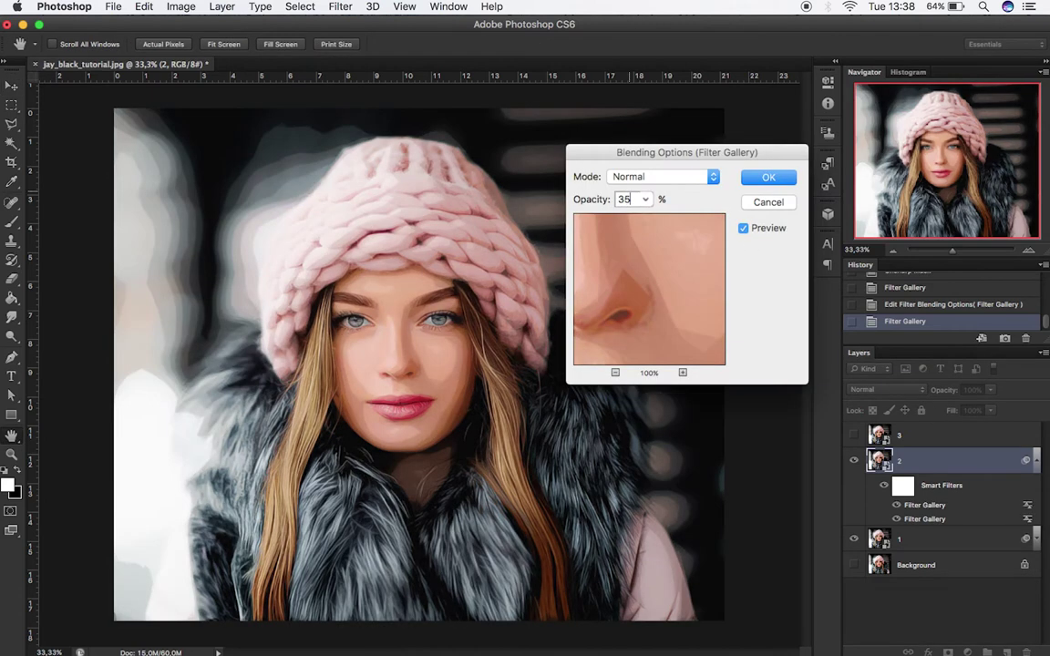
pyautogui.click(765, 179)
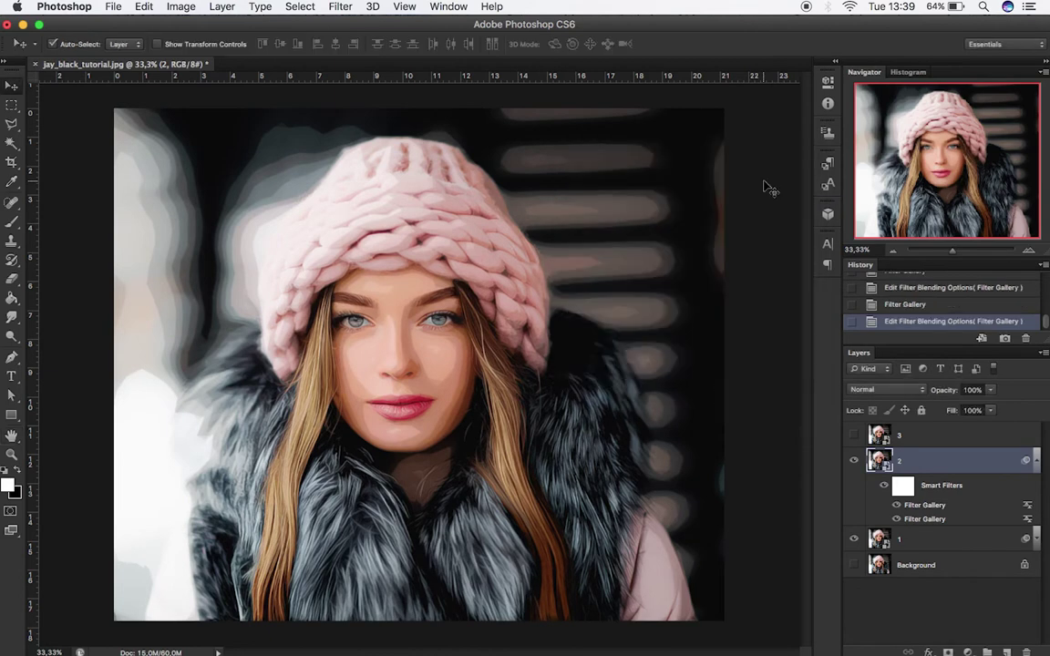
# Set layer 2's opacity to 50%, then select layer 3 and make it visible.
pyautogui.click(975, 390)
pyautogui.write('50')
pyautogui.press('Return')
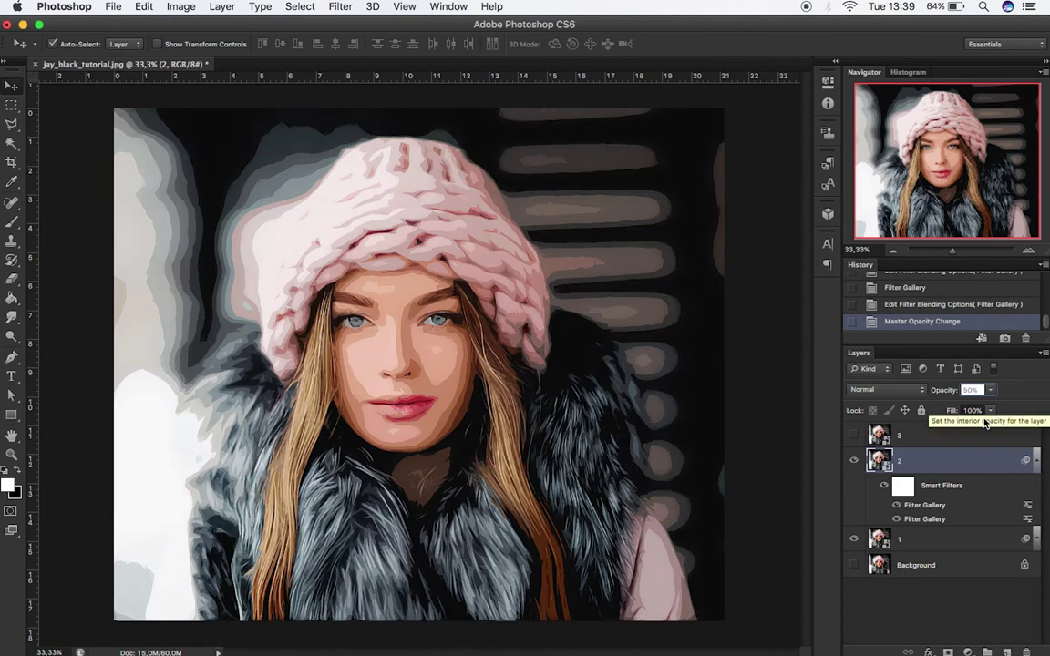
pyautogui.click(1036, 463)
pyautogui.click(947, 435)
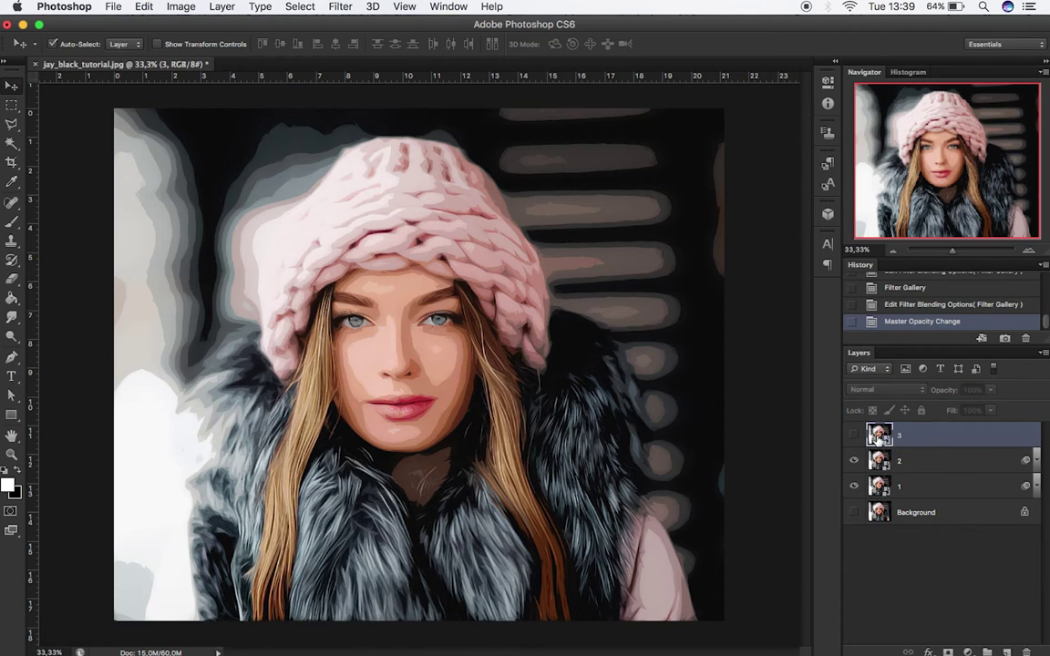
pyautogui.click(854, 436)
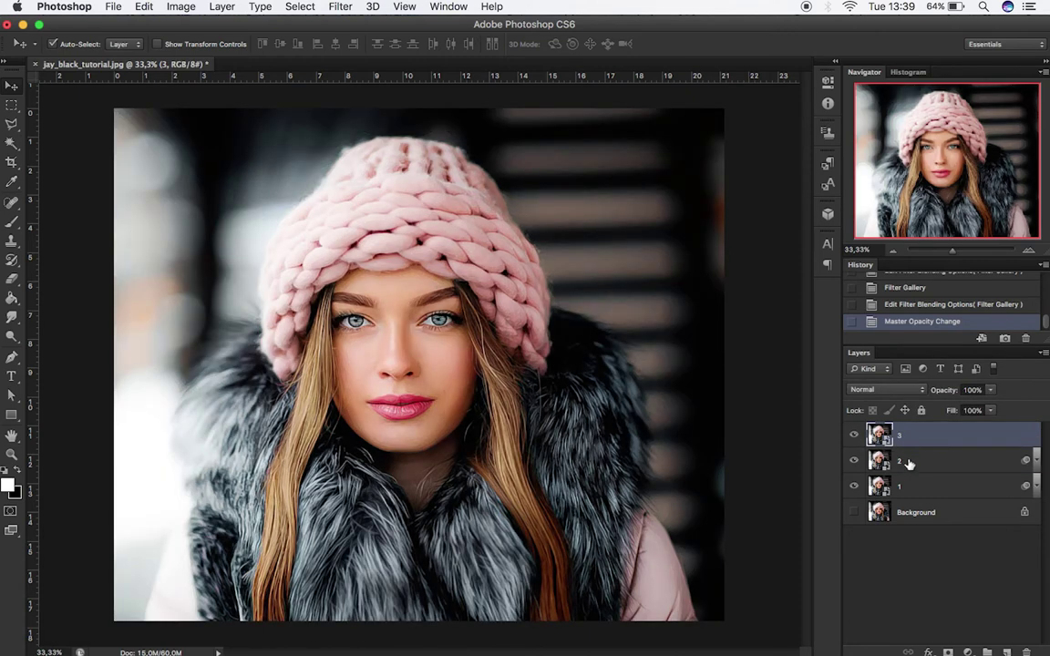
# Apply a 2.0-pixel High Pass filter to layer 3 and set its blend mode to Overlay.
pyautogui.click(342, 7)
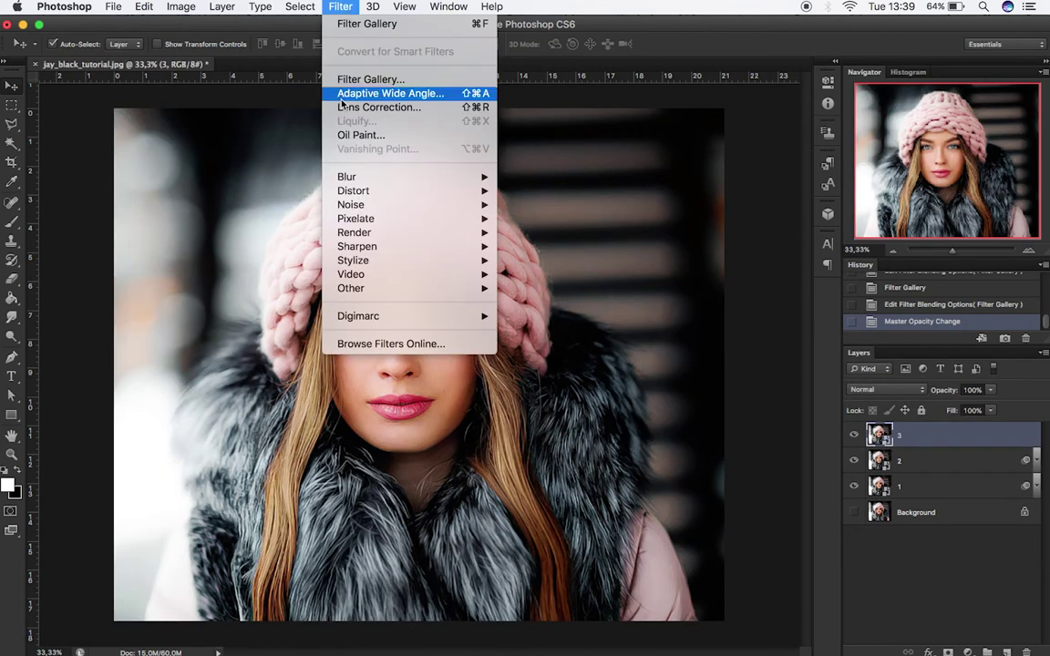
pyautogui.moveTo(355, 292)
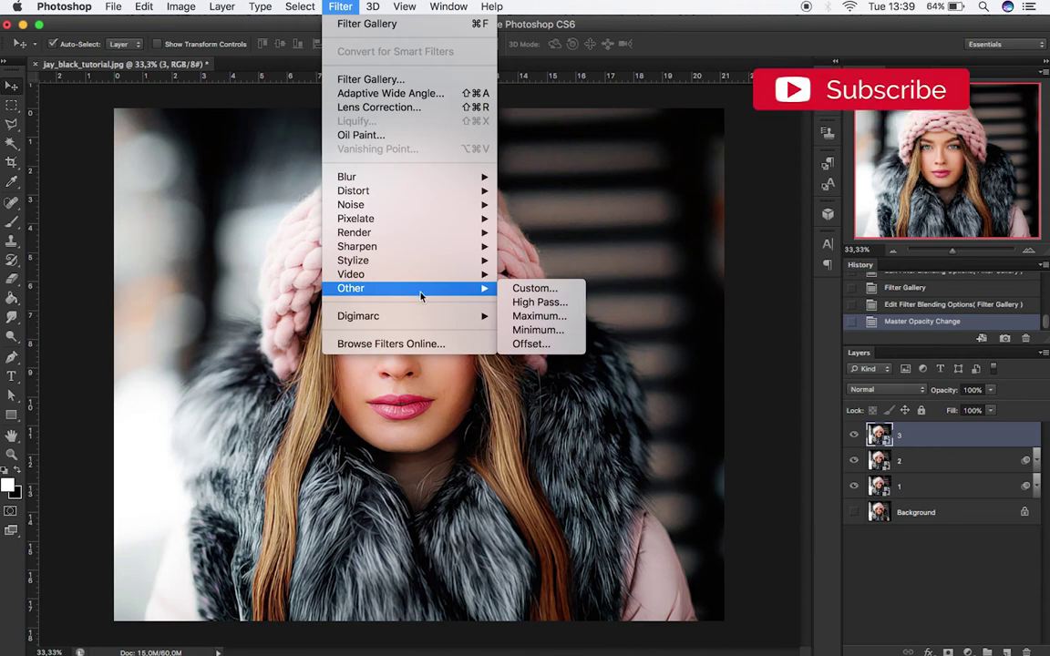
pyautogui.click(567, 307)
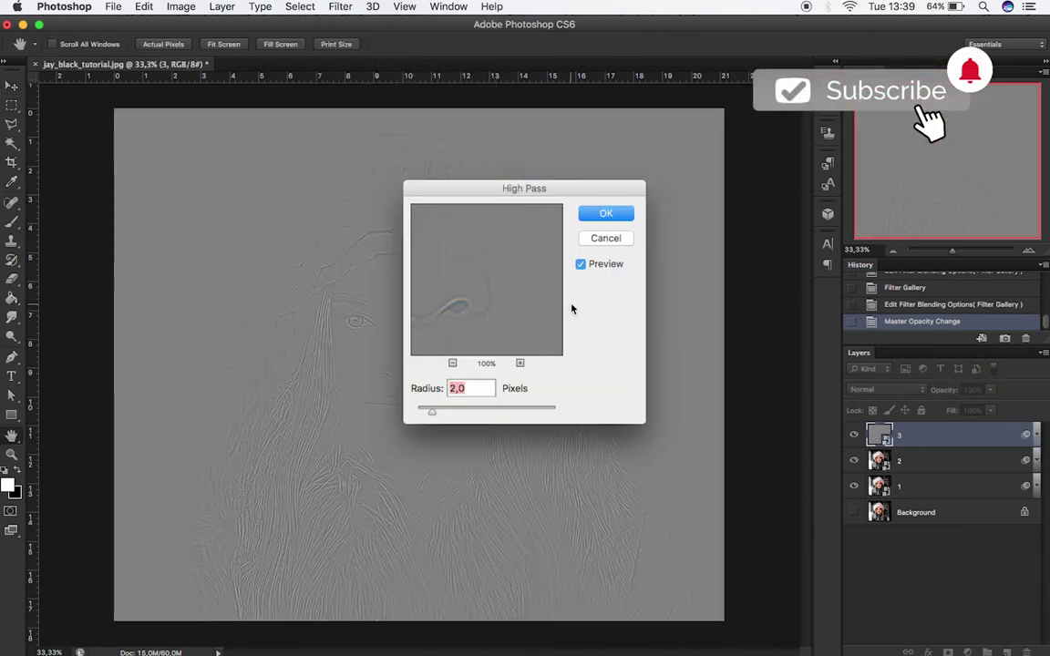
pyautogui.click(604, 216)
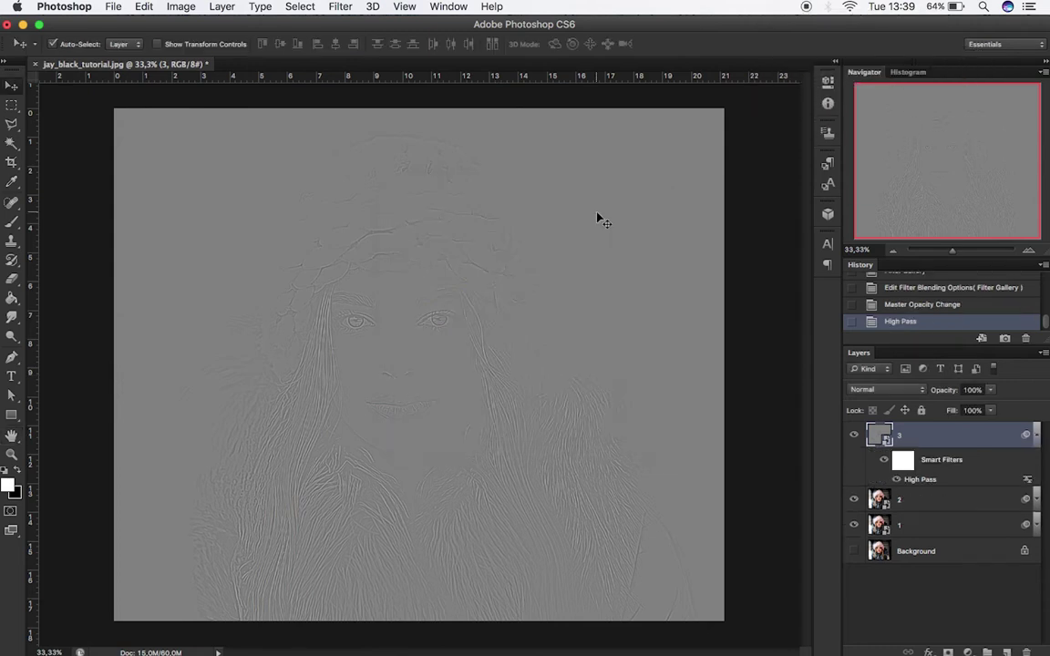
pyautogui.click(873, 390)
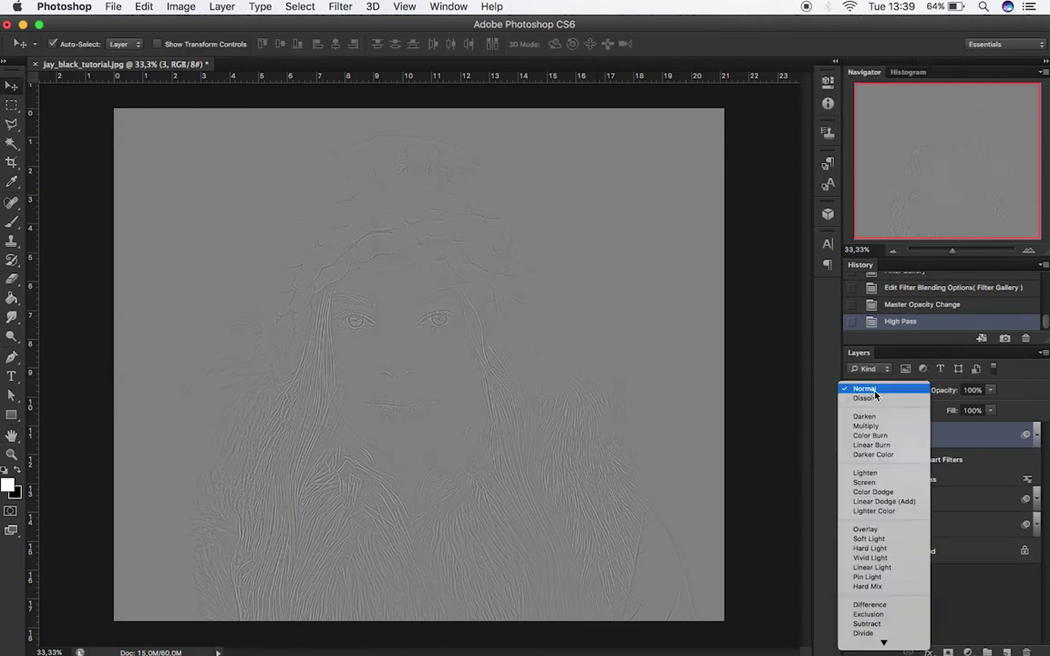
pyautogui.click(879, 531)
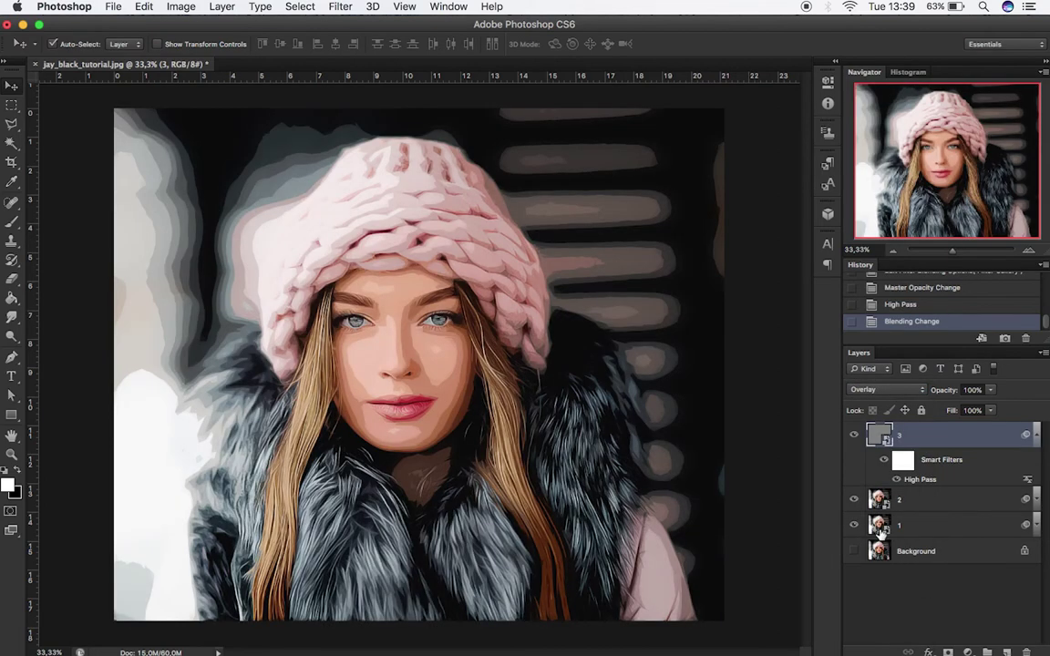
# Compare layer 3's effect, then group layers 3, 2 and 1 into Group 1.
pyautogui.click(854, 436)
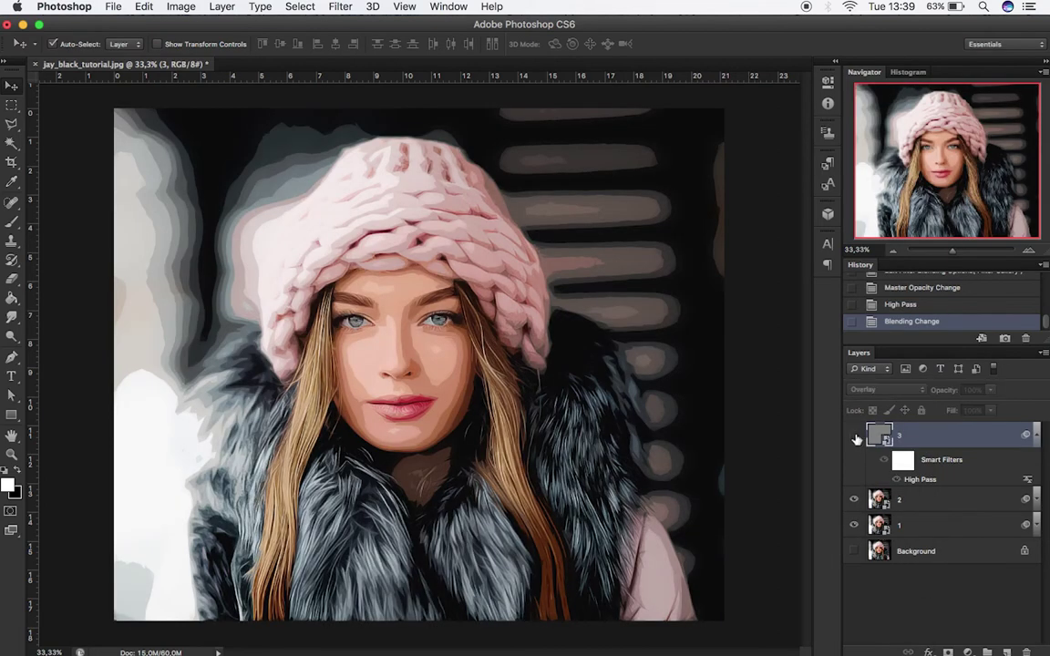
pyautogui.click(854, 437)
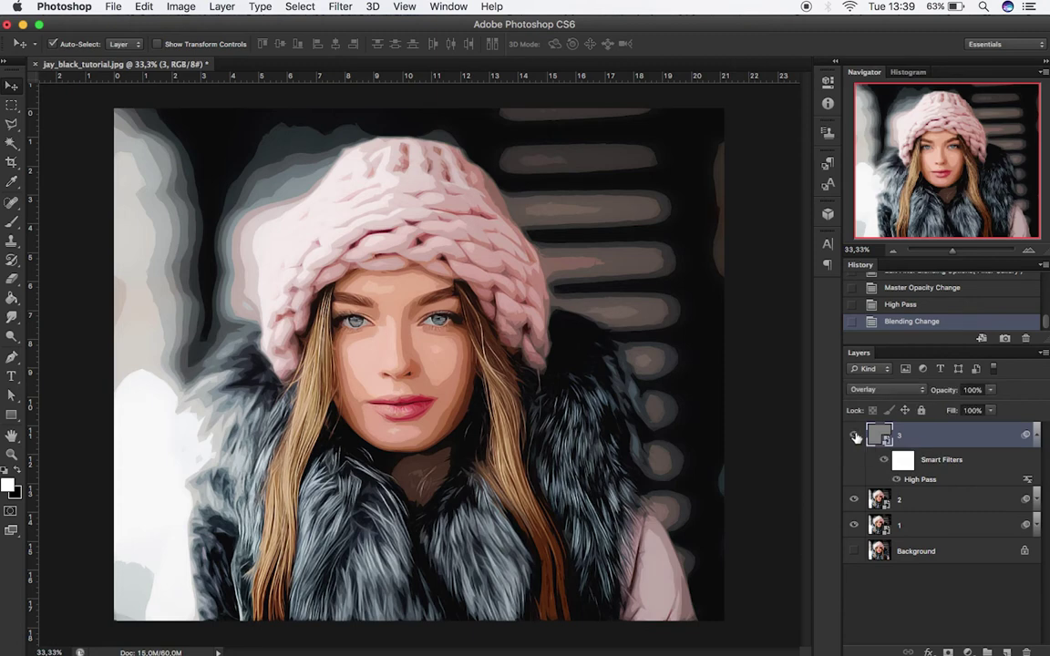
pyautogui.click(1037, 437)
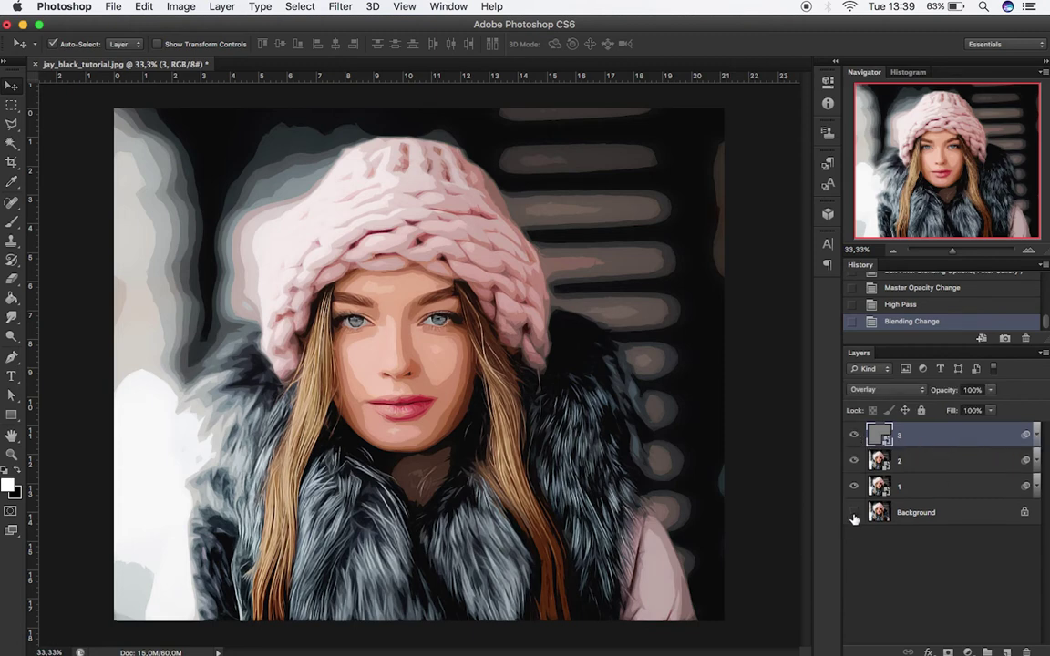
pyautogui.keyDown('shift'); pyautogui.click(923, 492); pyautogui.keyUp('shift')
pyautogui.moveTo(902, 499); pyautogui.dragTo(986, 649)
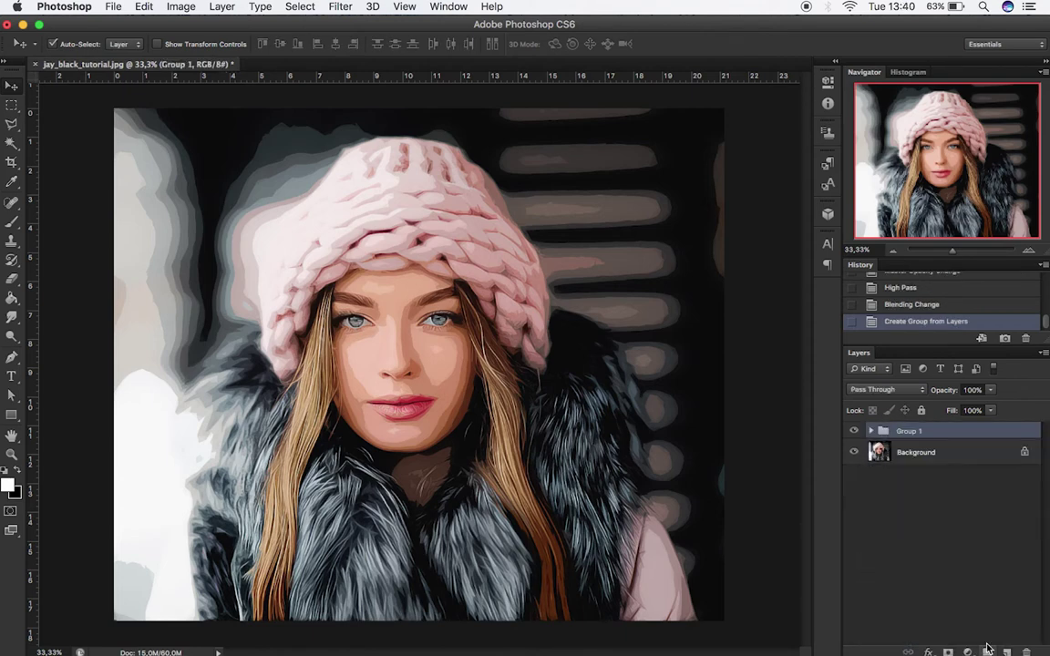
pyautogui.click(966, 652)
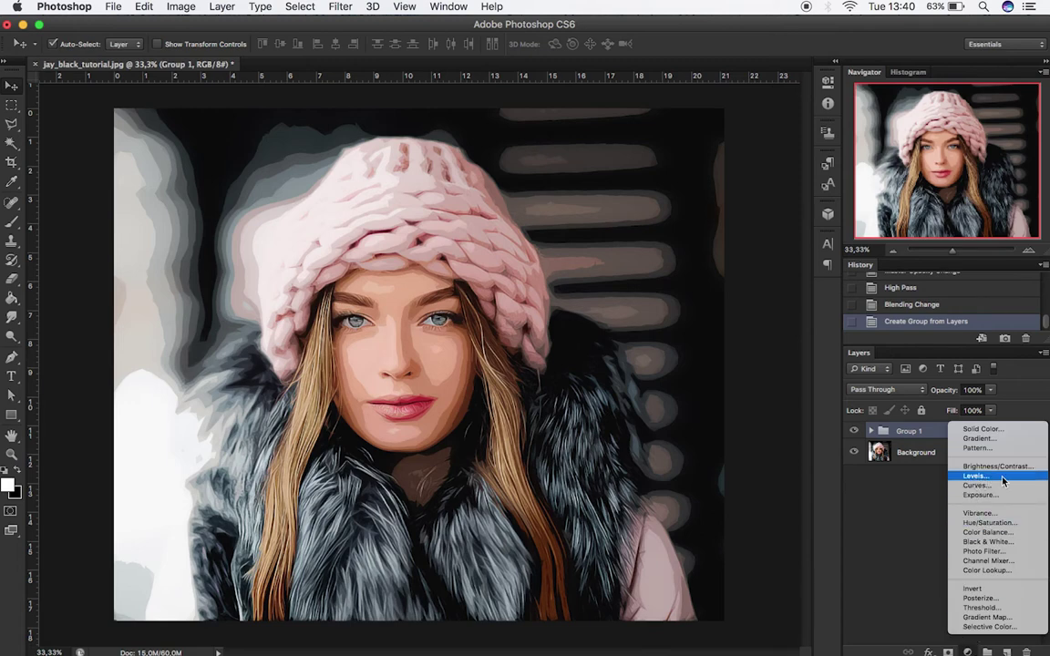
# Add a Levels adjustment layer with black input 13 and white input 244.
pyautogui.click(973, 476)
pyautogui.moveTo(635, 225); pyautogui.dragTo(640, 225)
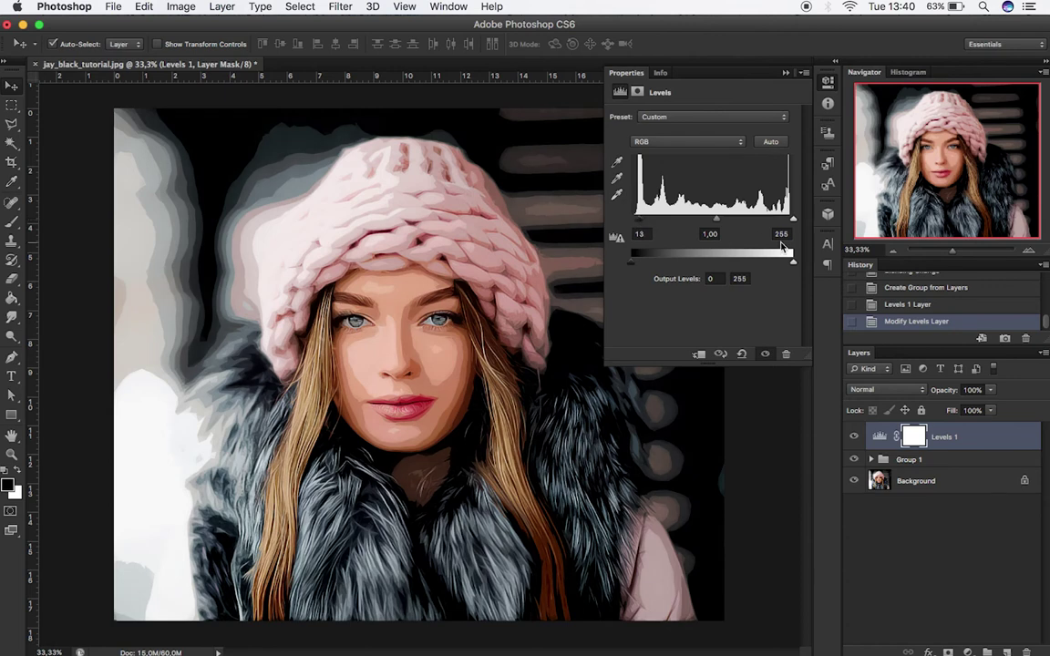
pyautogui.moveTo(791, 221); pyautogui.dragTo(785, 221)
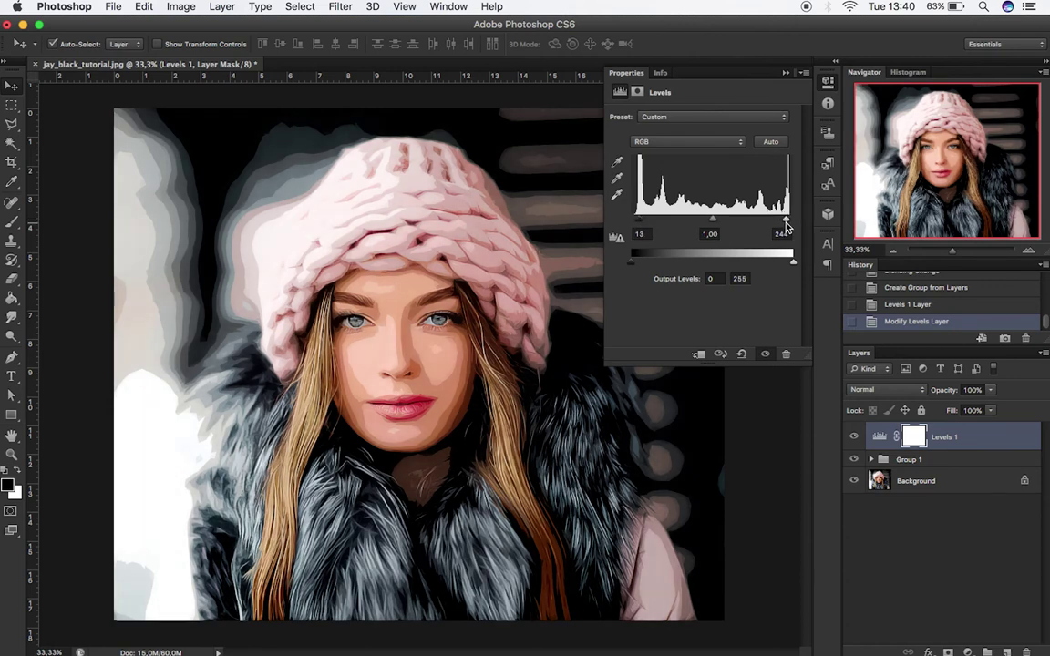
pyautogui.click(785, 73)
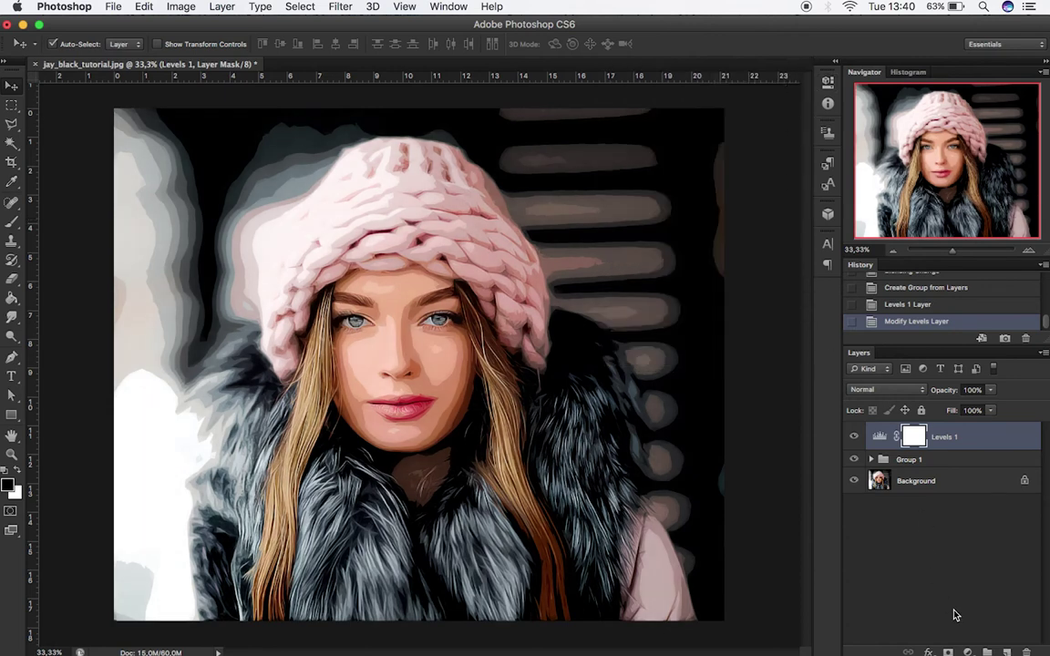
pyautogui.click(967, 653)
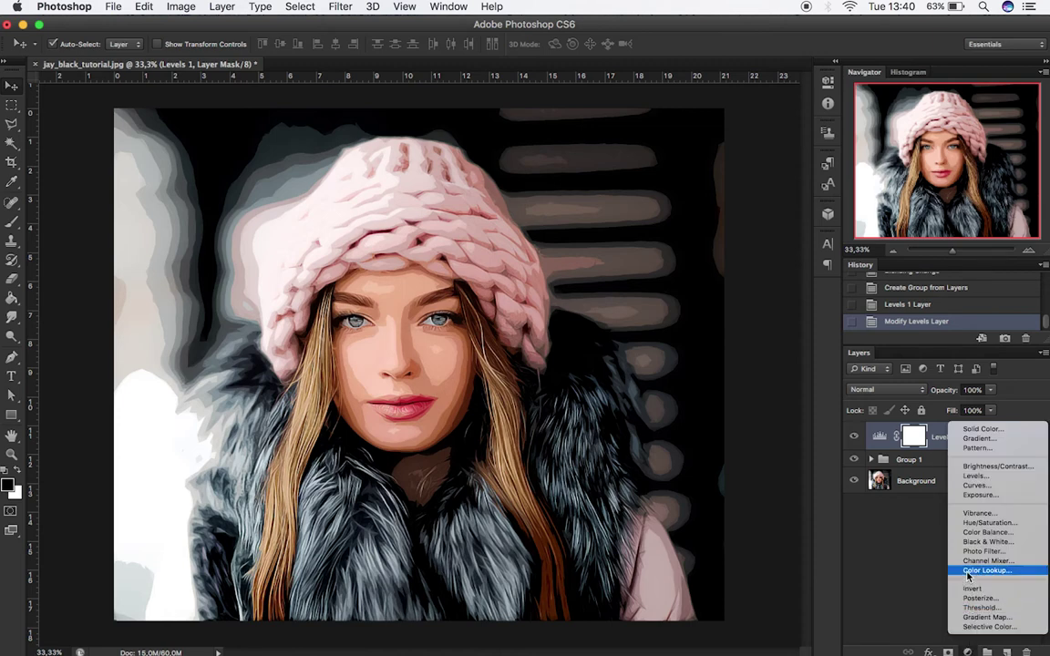
# Add a Vibrance adjustment layer with vibrance set to +22.
pyautogui.click(977, 513)
pyautogui.moveTo(710, 132); pyautogui.dragTo(716, 156)
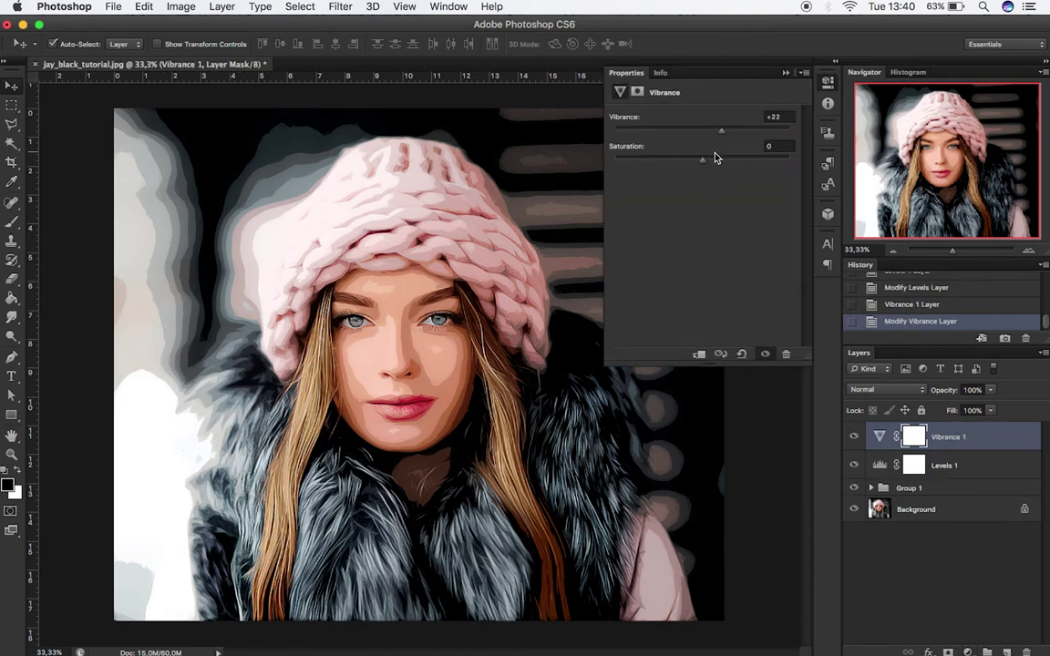
pyautogui.click(786, 73)
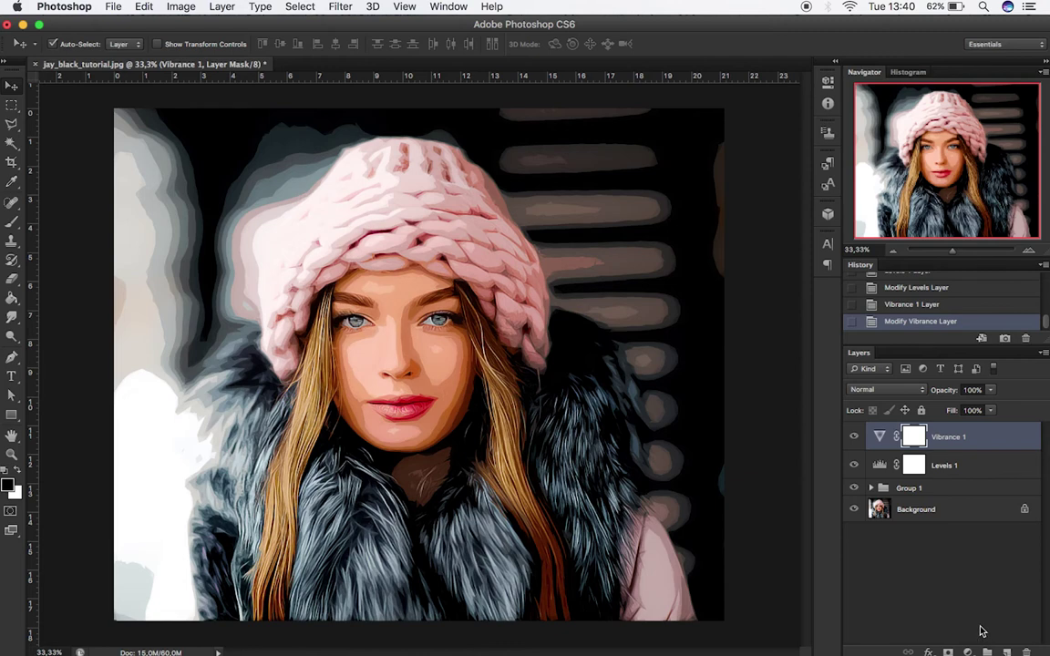
# Add a Color Balance layer with midtones Cyan/Red -12 and Yellow/Blue +32.
pyautogui.click(969, 653)
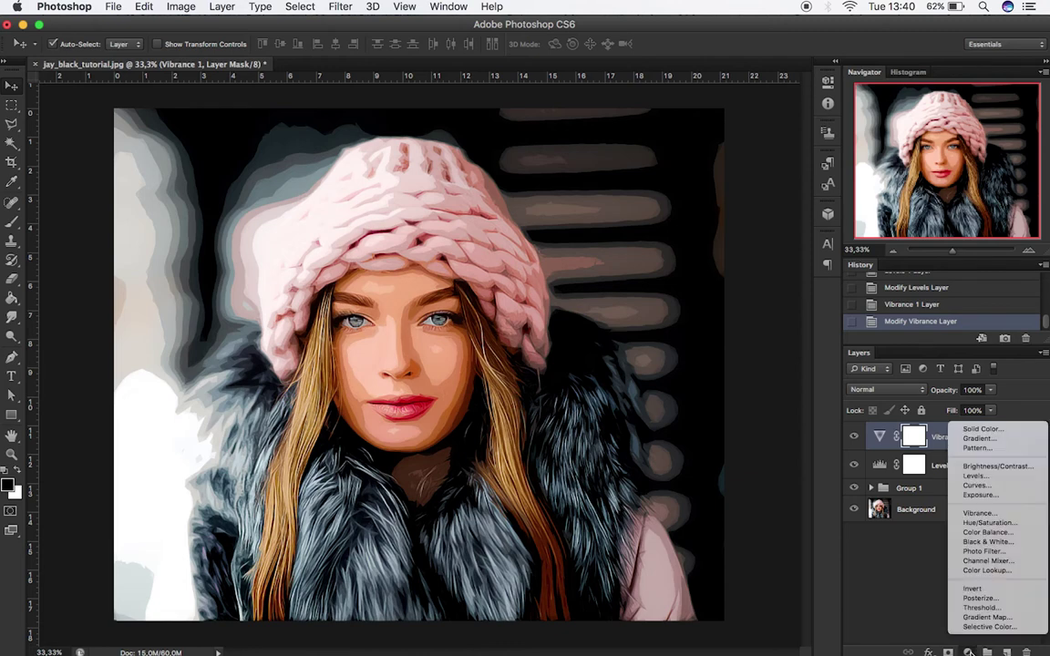
pyautogui.click(975, 534)
pyautogui.moveTo(682, 151); pyautogui.dragTo(679, 151)
pyautogui.moveTo(682, 196); pyautogui.dragTo(711, 199)
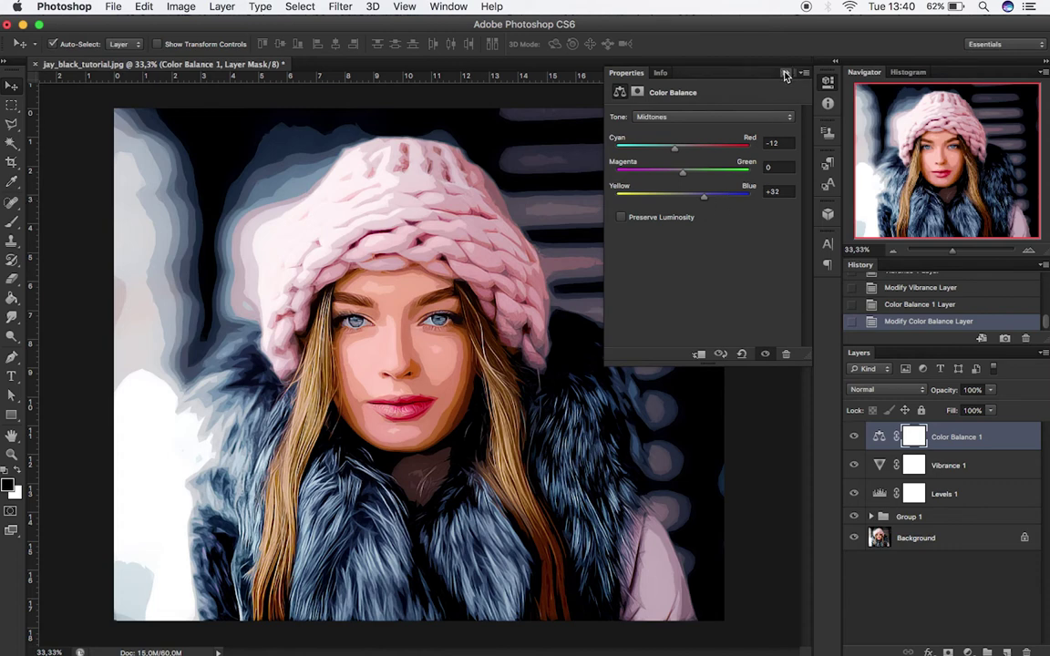
pyautogui.click(785, 74)
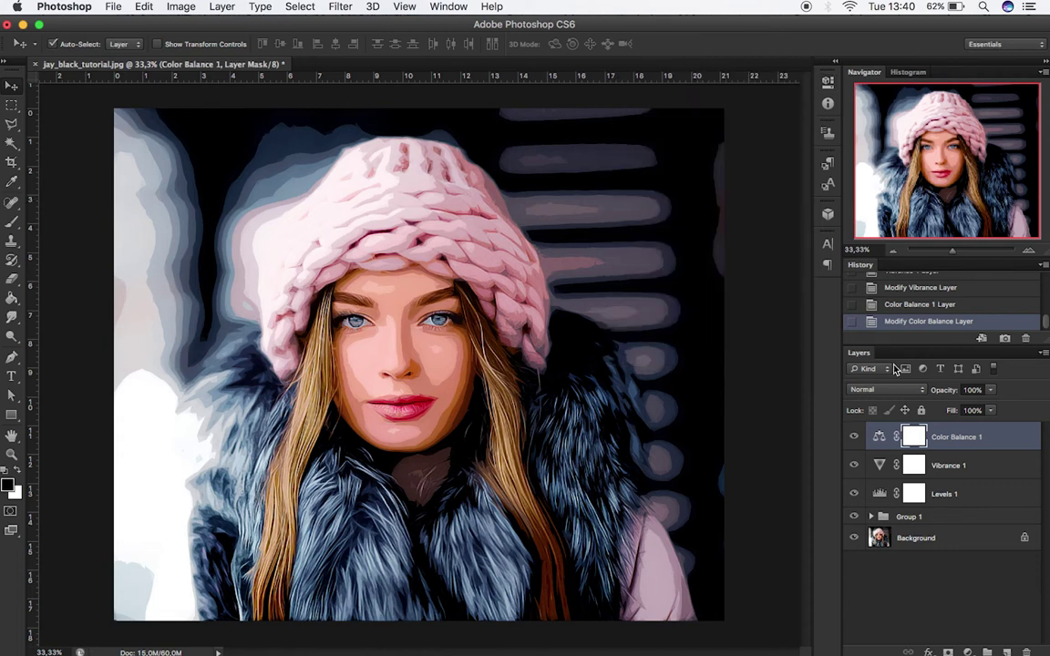
# Duplicate the Background, move the copy to the top and set it to 28% opacity.
pyautogui.click(958, 543)
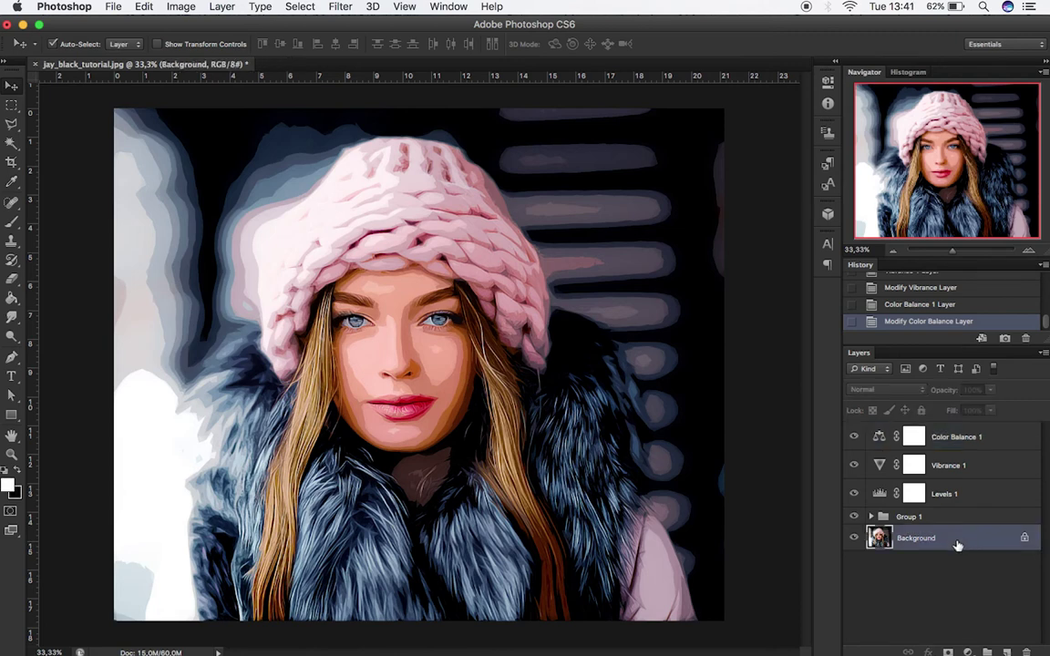
pyautogui.press('super+j')
pyautogui.moveTo(946, 539); pyautogui.dragTo(939, 426)
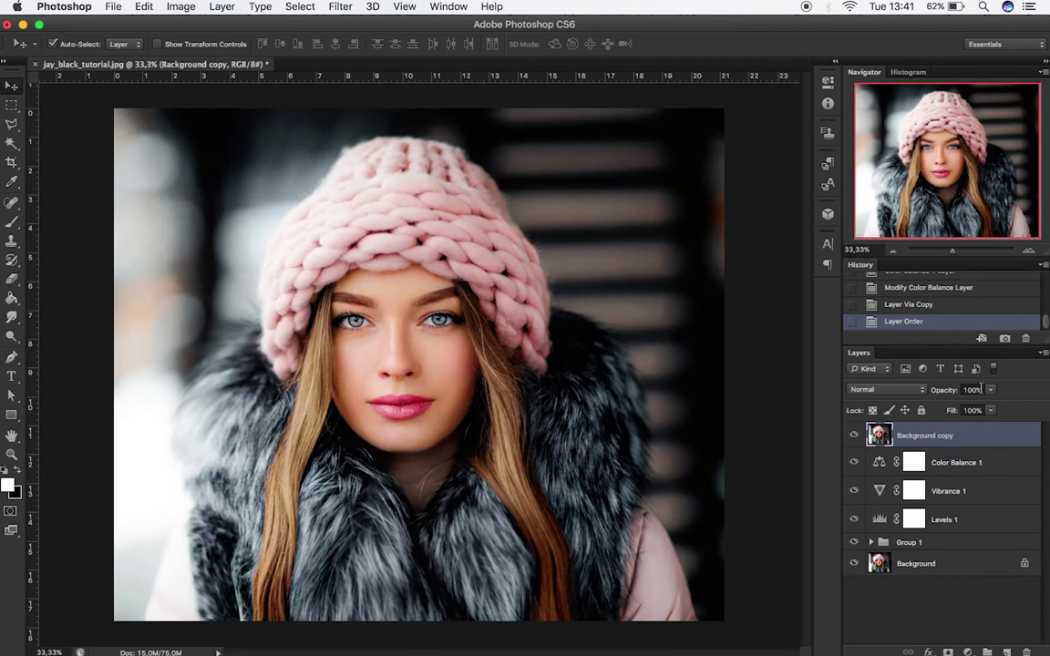
pyautogui.moveTo(991, 390)
pyautogui.mouseDown()
pyautogui.moveTo(956, 403)
pyautogui.moveTo(987, 410)
pyautogui.mouseUp()
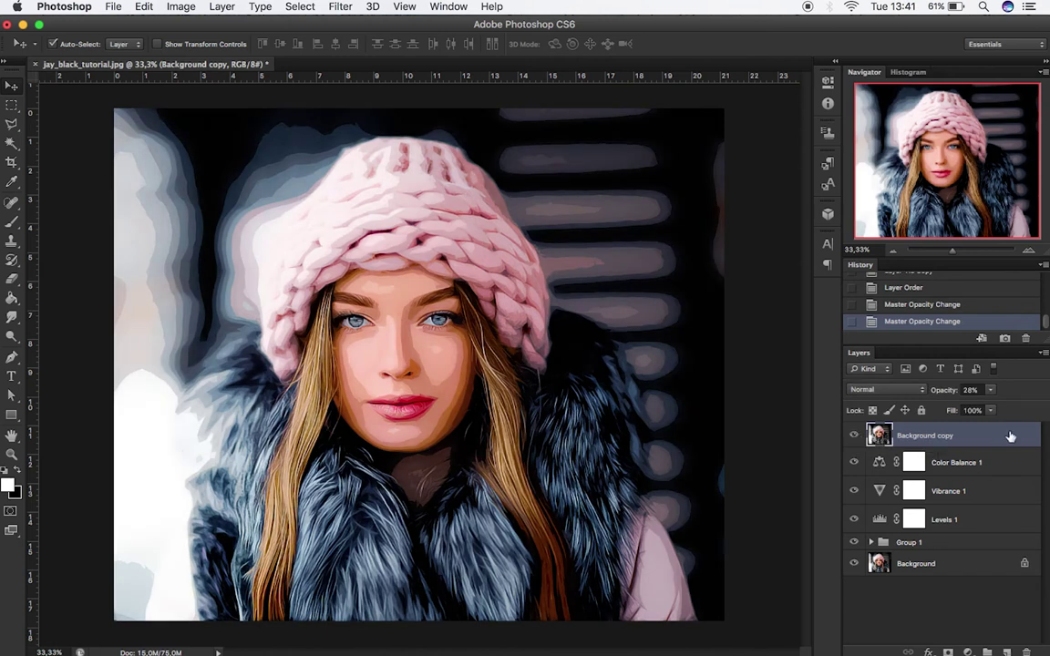
pyautogui.click(1007, 652)
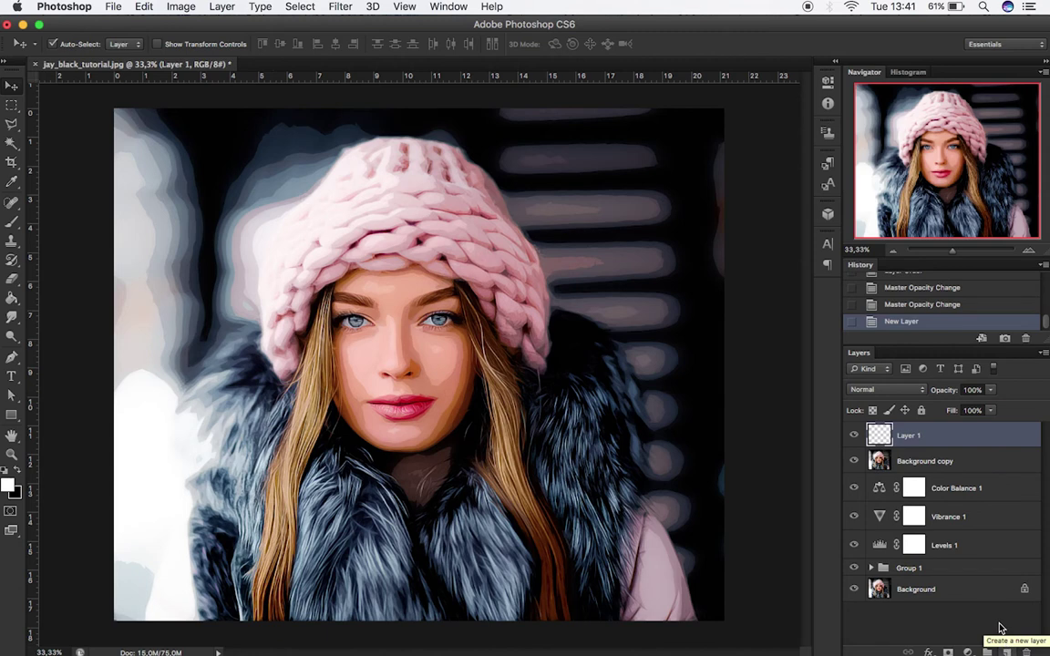
# Paint bright magenta over the right side of the photo with the Brush.
pyautogui.click(12, 222)
pyautogui.click(9, 484)
pyautogui.click(845, 362)
pyautogui.moveTo(784, 366); pyautogui.dragTo(803, 351)
pyautogui.click(846, 357)
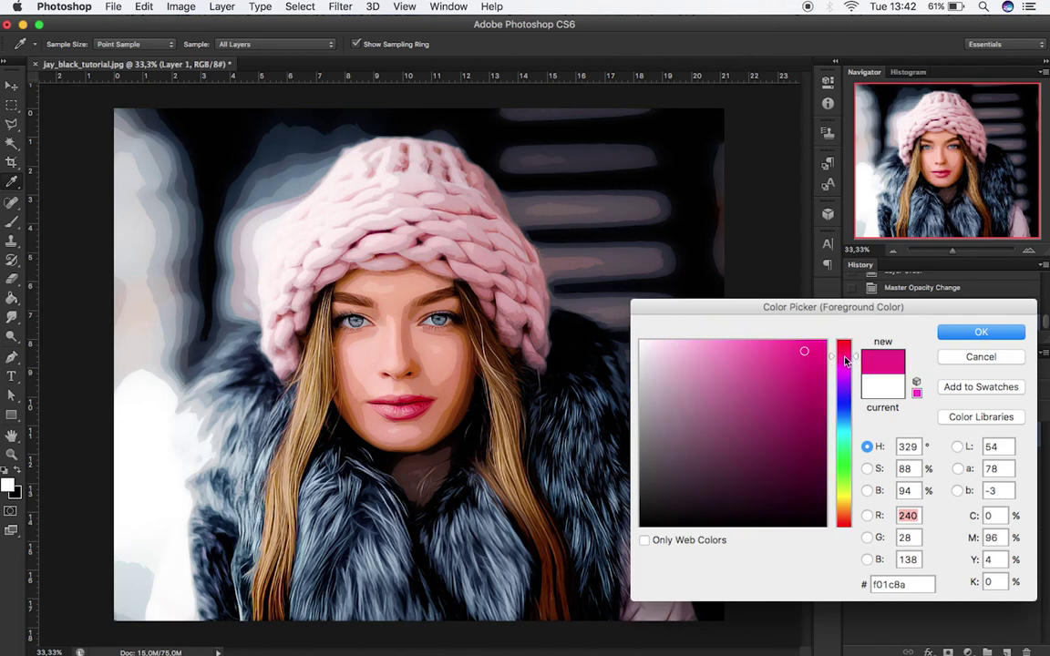
pyautogui.click(980, 332)
pyautogui.moveTo(615, 551)
pyautogui.mouseDown()
pyautogui.moveTo(524, 187)
pyautogui.moveTo(680, 140)
pyautogui.moveTo(621, 492)
pyautogui.moveTo(575, 608)
pyautogui.mouseUp()
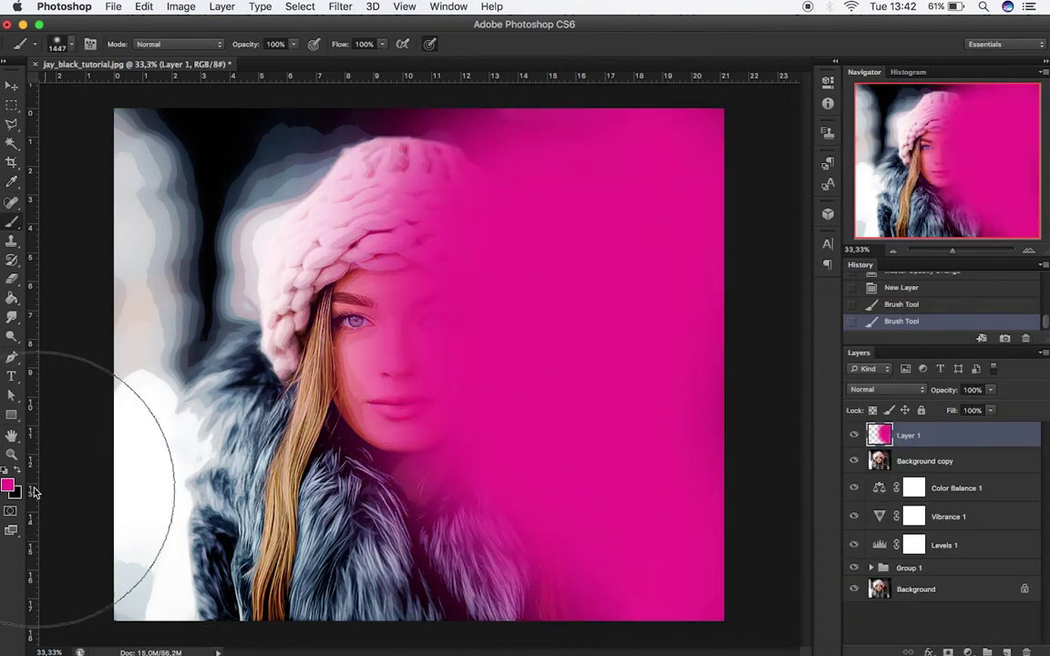
# Paint crimson over the upper-left of the photo.
pyautogui.click(8, 485)
pyautogui.moveTo(847, 358); pyautogui.dragTo(848, 352)
pyautogui.click(980, 332)
pyautogui.moveTo(392, 237)
pyautogui.mouseDown()
pyautogui.moveTo(328, 188)
pyautogui.moveTo(163, 185)
pyautogui.moveTo(235, 446)
pyautogui.moveTo(281, 317)
pyautogui.mouseUp()
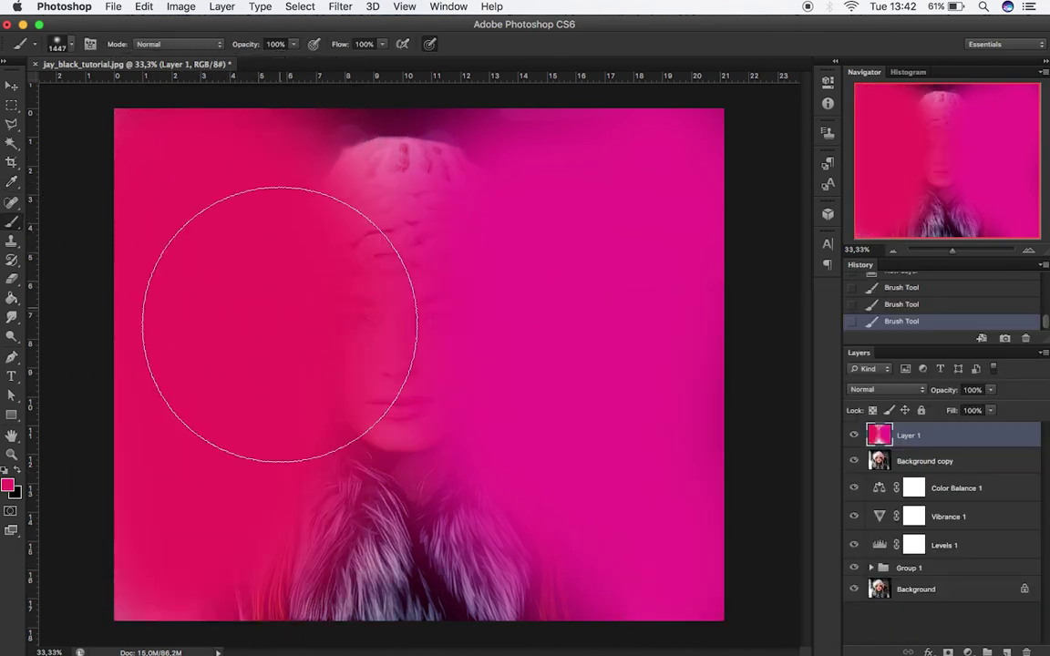
# Set Layer 1 to Overlay at 30% opacity and add a new empty layer.
pyautogui.click(898, 392)
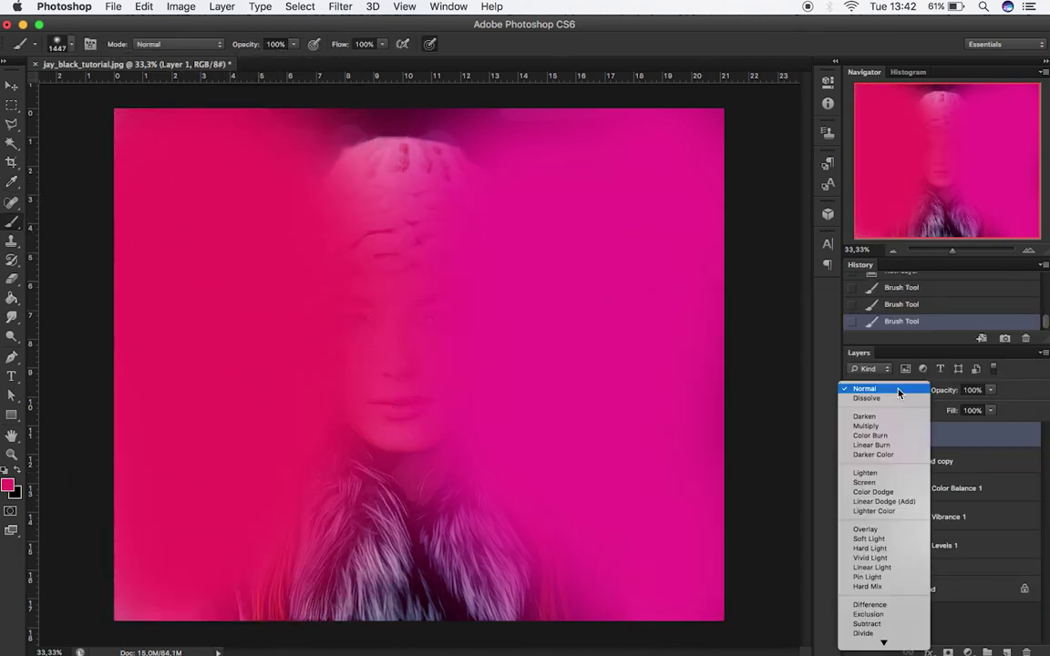
pyautogui.click(897, 531)
pyautogui.moveTo(990, 390); pyautogui.dragTo(941, 407)
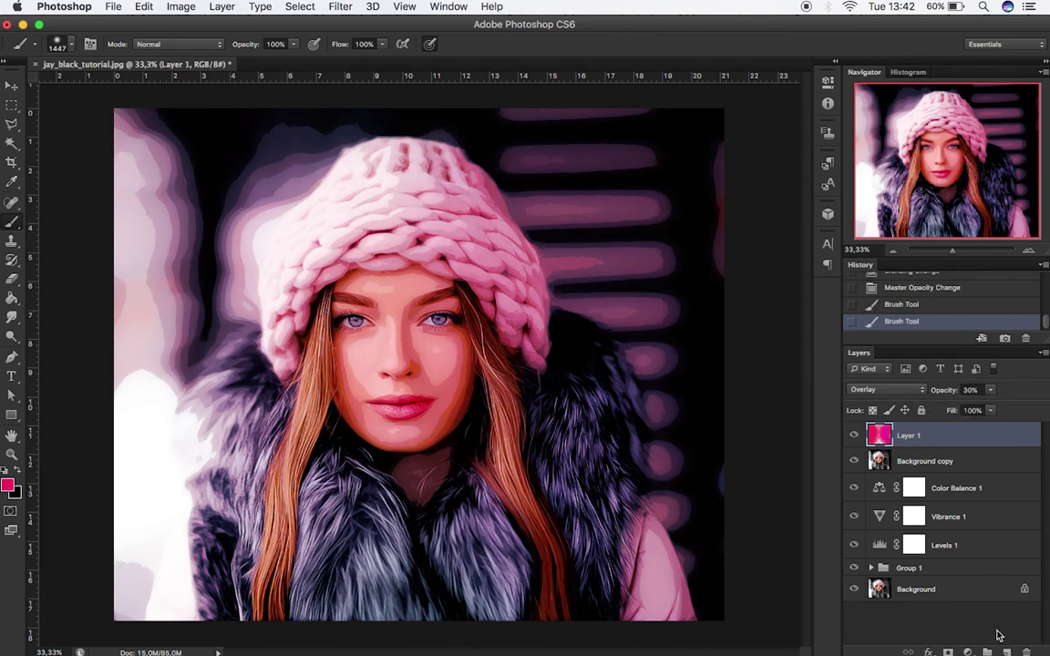
pyautogui.click(1006, 653)
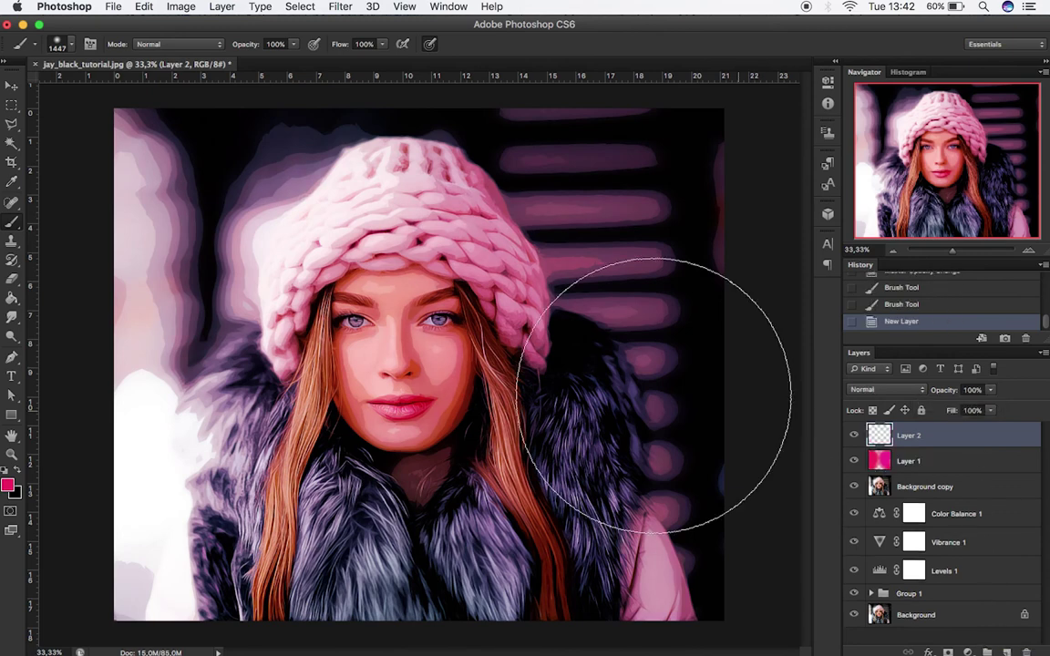
# Paint purple across the whole image on Layer 2.
pyautogui.click(11, 489)
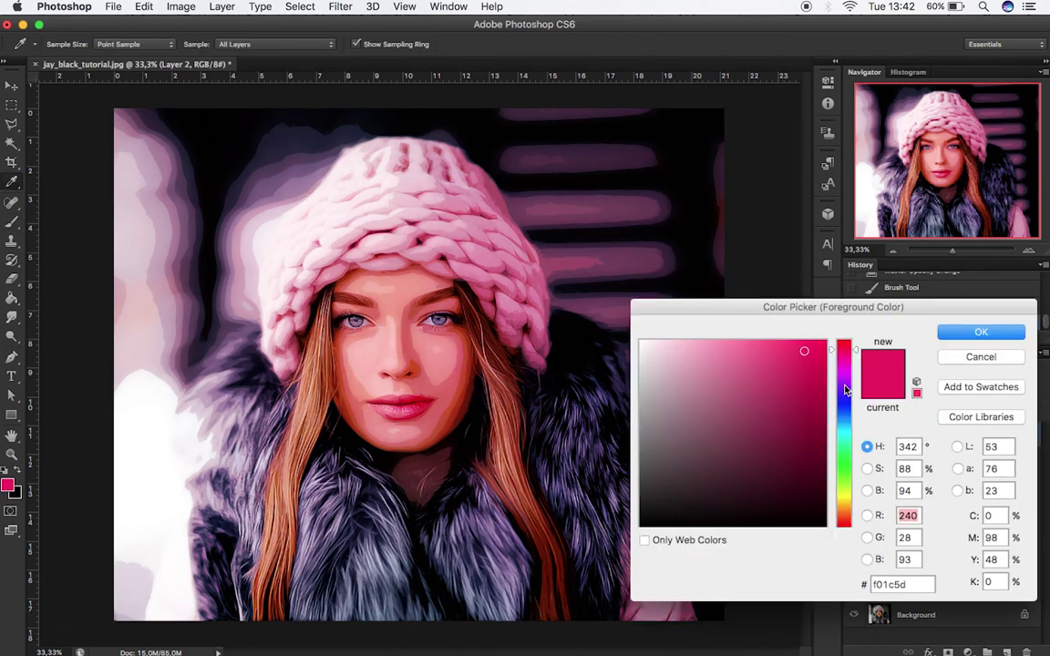
pyautogui.moveTo(844, 348); pyautogui.dragTo(844, 373)
pyautogui.click(954, 338)
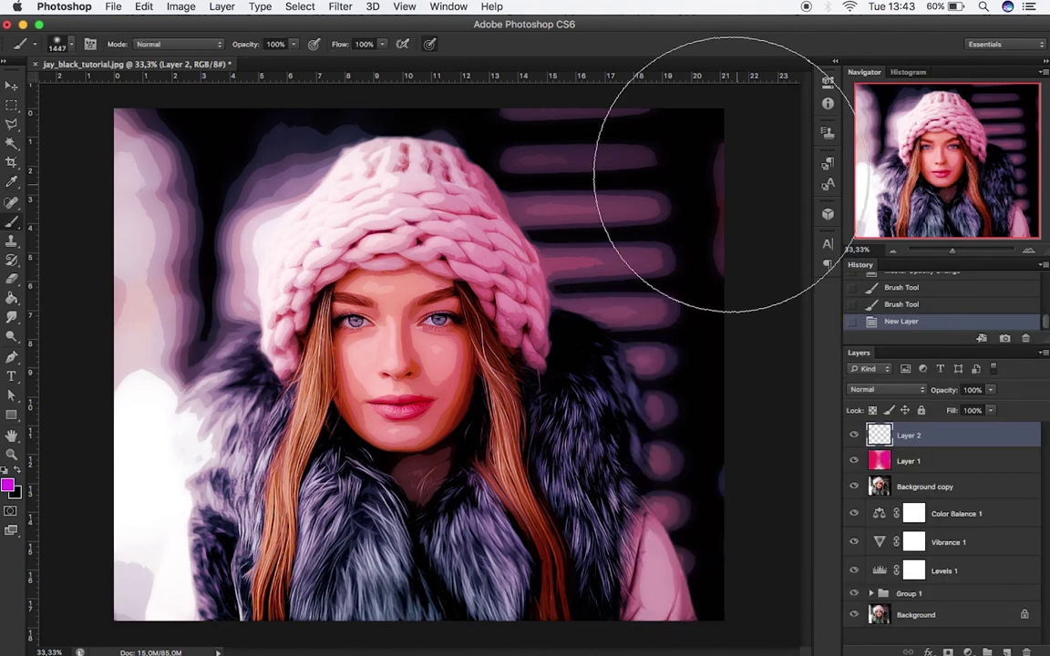
pyautogui.moveTo(750, 164)
pyautogui.mouseDown()
pyautogui.moveTo(200, 164)
pyautogui.moveTo(726, 287)
pyautogui.moveTo(194, 352)
pyautogui.moveTo(134, 501)
pyautogui.moveTo(528, 594)
pyautogui.moveTo(620, 601)
pyautogui.mouseUp()
# Blend Layer 2 as Screen and lower its opacity to 19%.
pyautogui.click(889, 392)
pyautogui.click(885, 471)
pyautogui.click(879, 390)
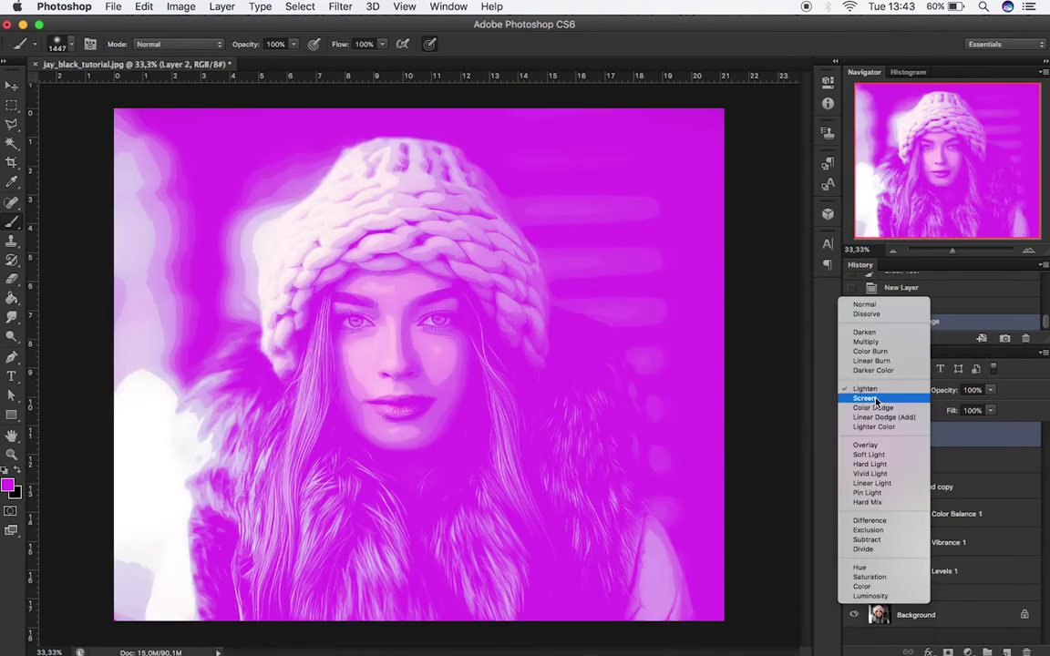
pyautogui.click(874, 400)
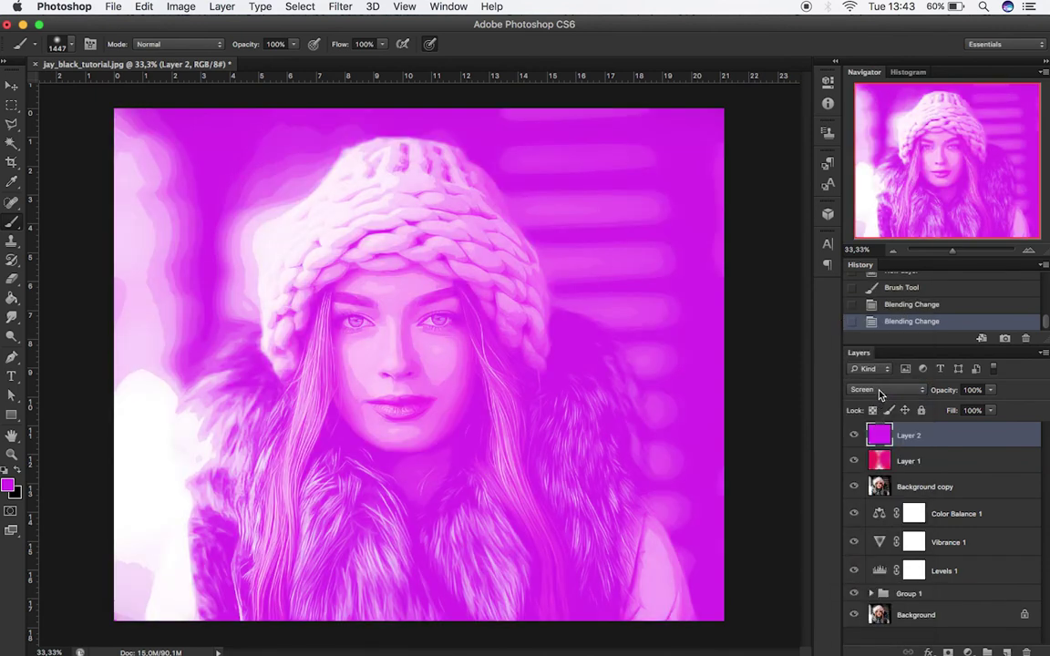
pyautogui.click(990, 390)
pyautogui.click(939, 407)
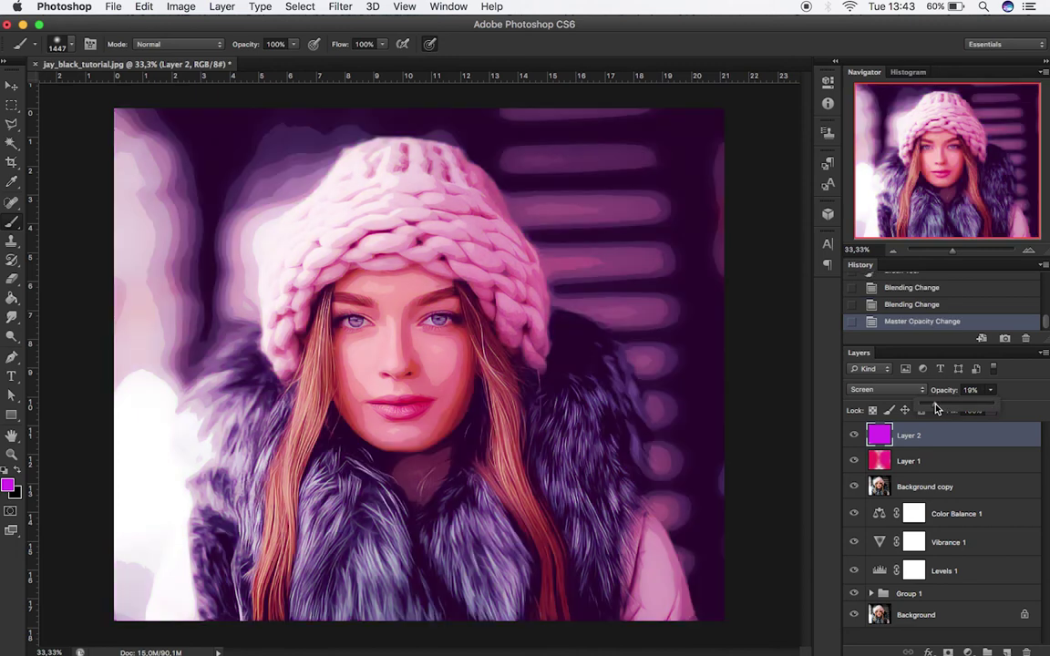